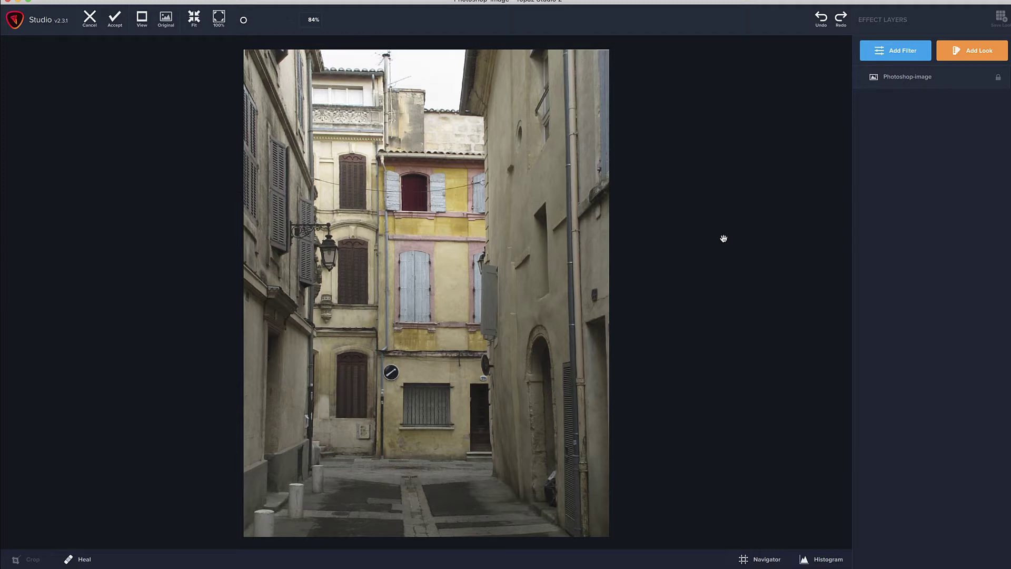
Add a Basic Adjustment layer above the Photoshop-image layer, with all sliders at 0.00
click(906, 52)
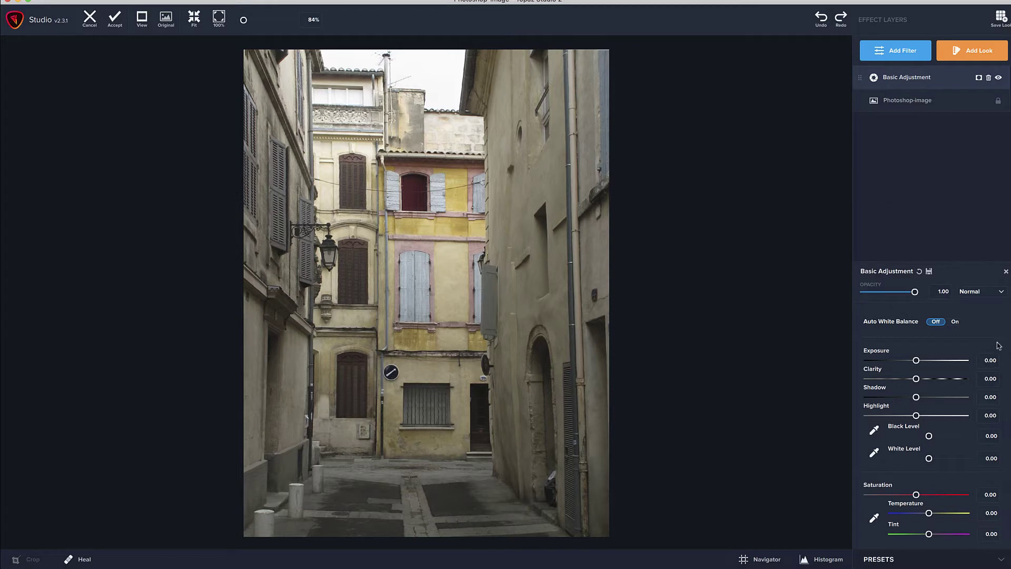
click(883, 561)
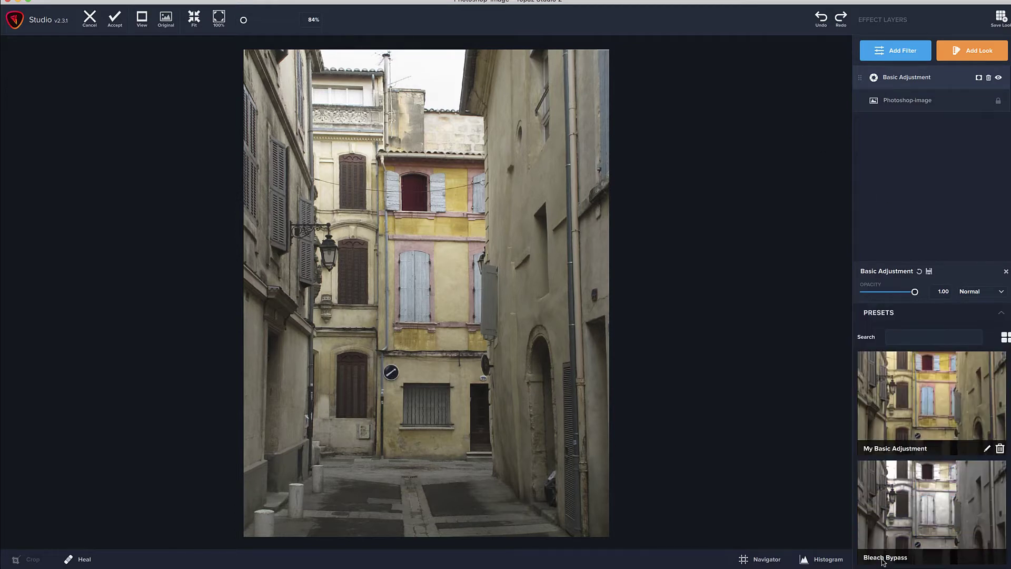
scroll(929, 516, down, 3)
scroll(930, 516, down, 10)
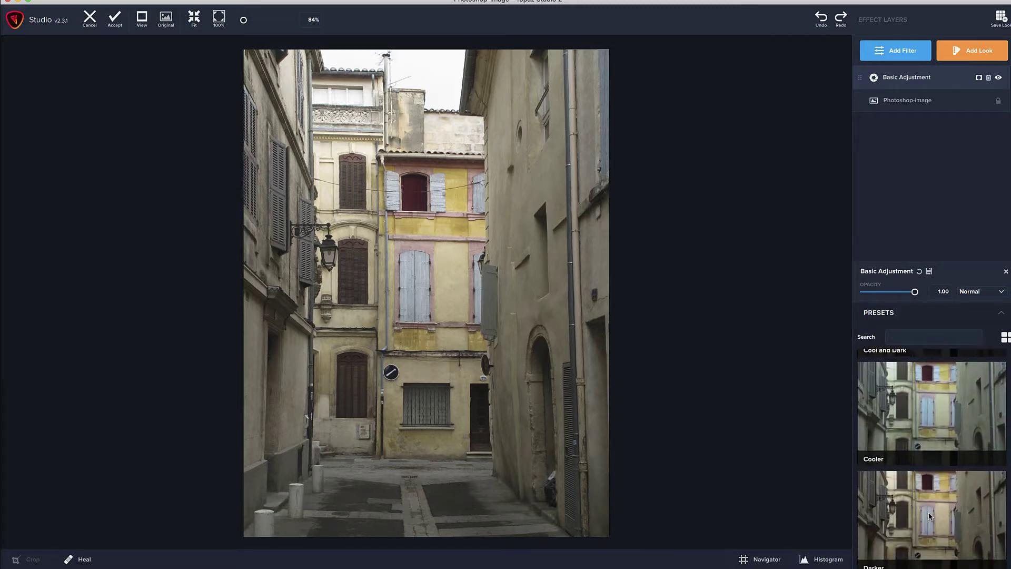
scroll(929, 516, up, 5)
scroll(930, 516, up, 3)
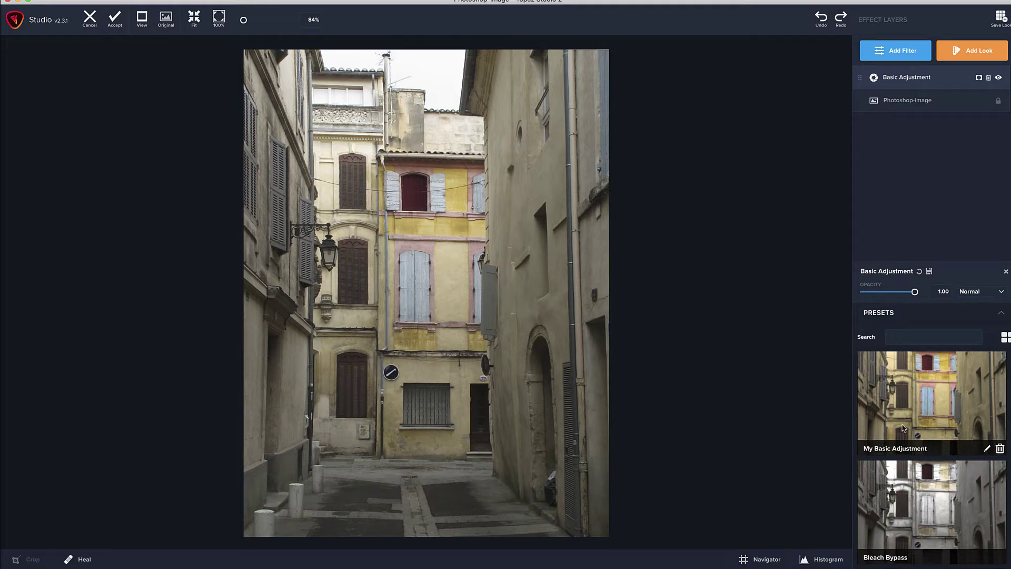
click(1002, 315)
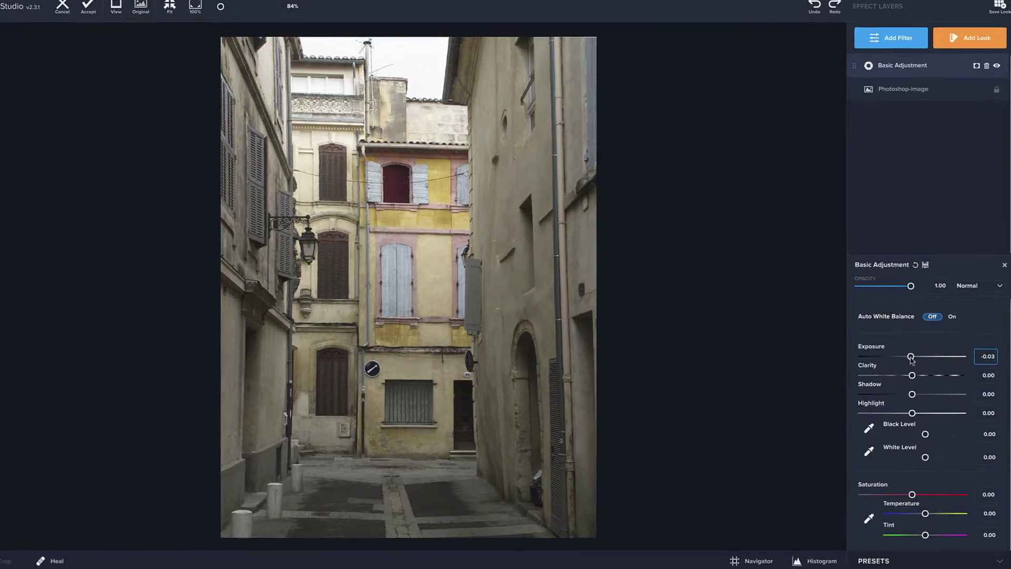
Set Basic Adjustment to Exposure -0.01, Clarity 0.53, Highlight -0.04, Saturation 0.21 and Temperature 0.06
click(916, 361)
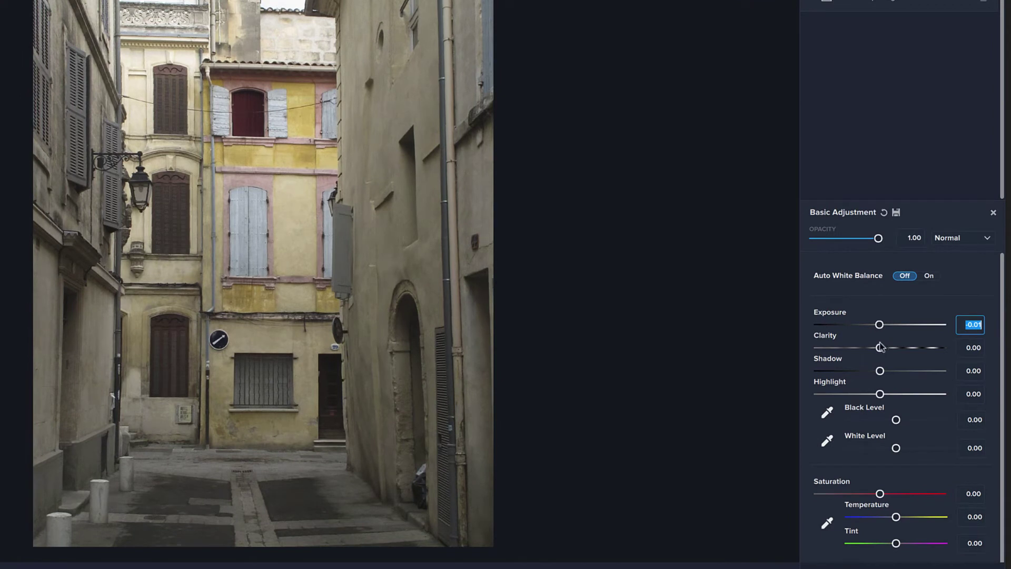
drag(880, 348, 900, 349)
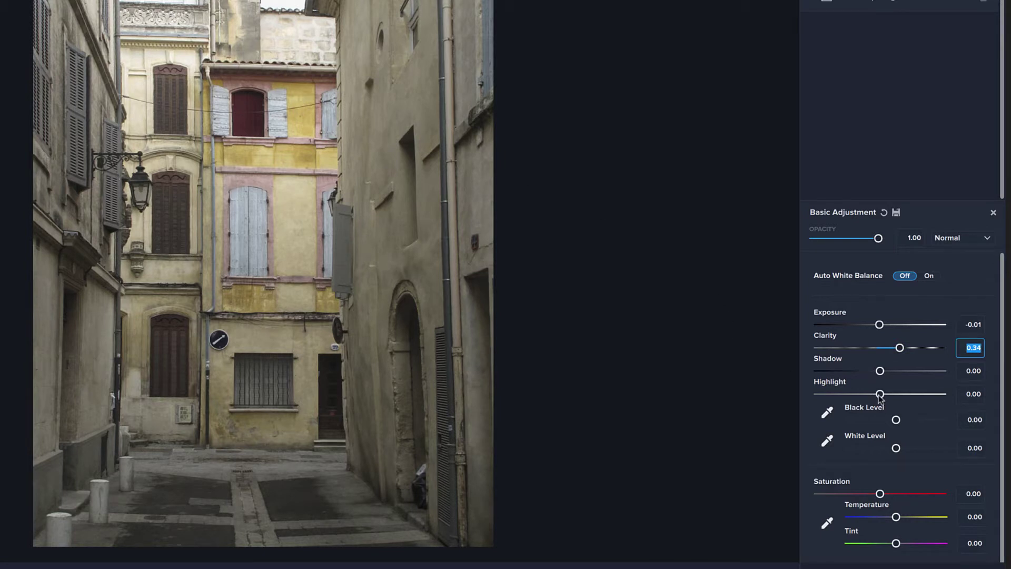
drag(880, 395, 877, 396)
scroll(878, 399, down, 1)
drag(880, 483, 899, 506)
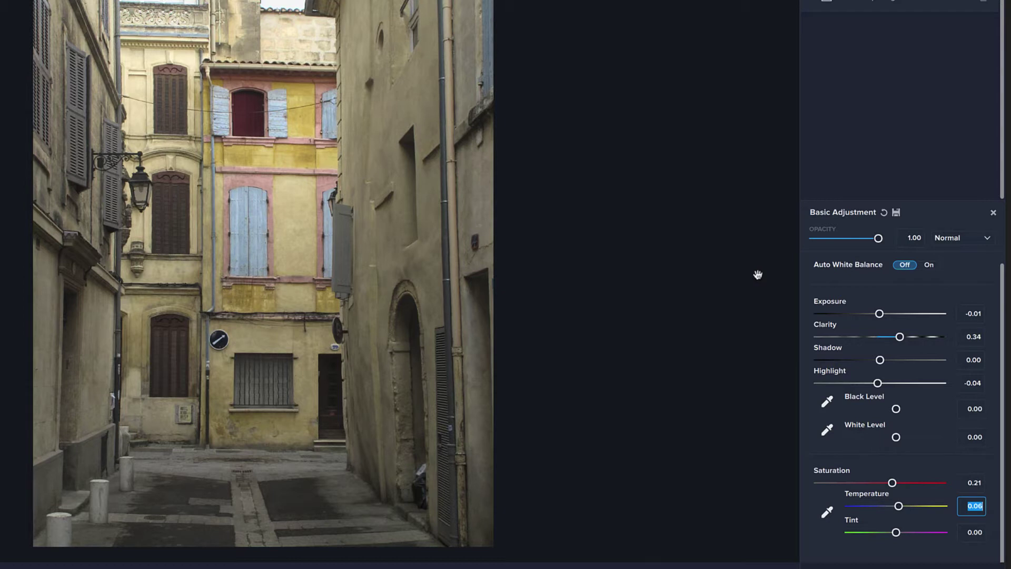
click(901, 337)
mouse_move(901, 339)
mouse_down()
mouse_move(967, 337)
mouse_move(913, 343)
mouse_up()
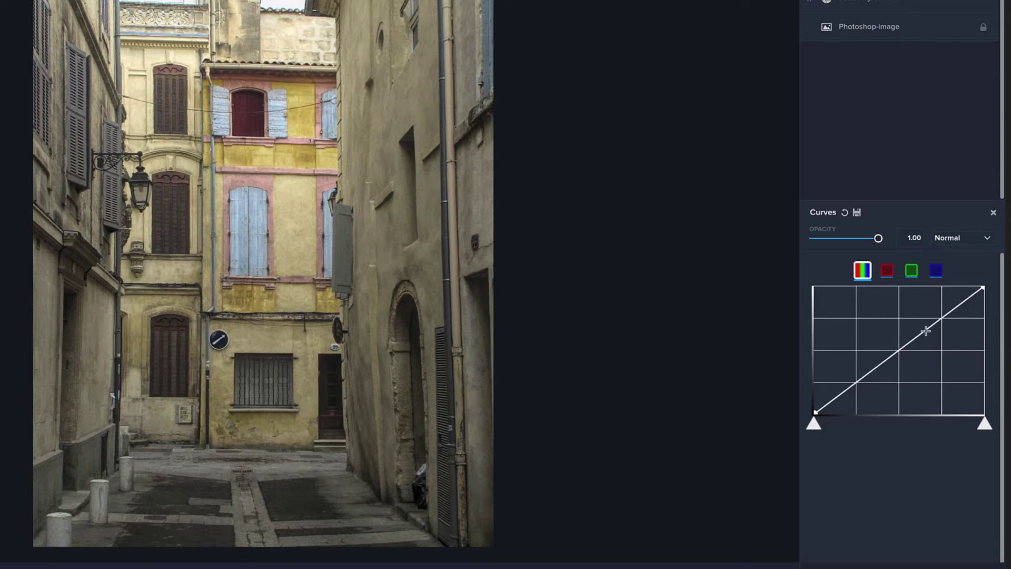
Place three points on the RGB curve and shape a gentle S-curve with raised highlights and darker shadows
click(901, 351)
click(944, 320)
click(858, 386)
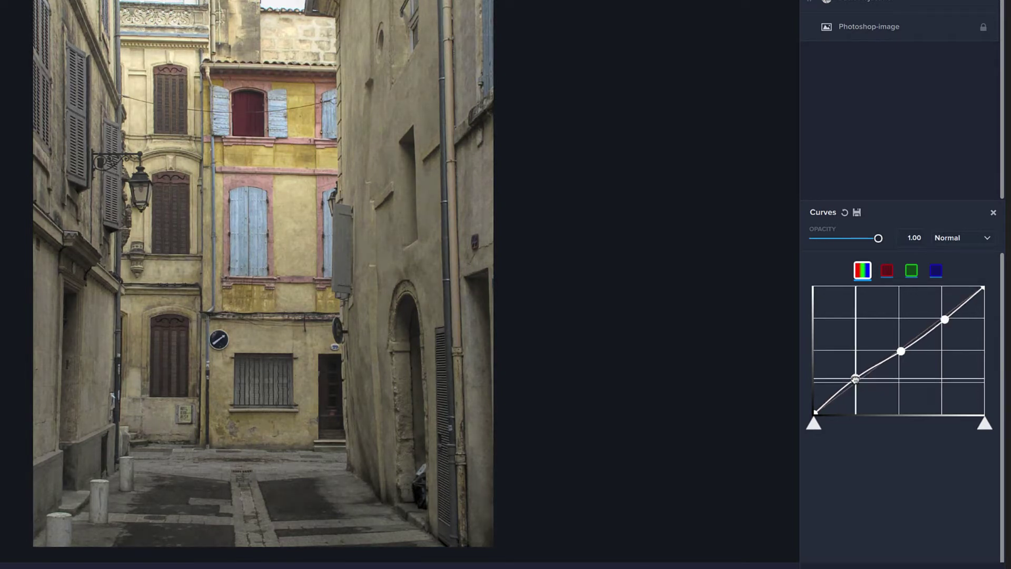
mouse_move(944, 320)
mouse_down()
mouse_move(939, 289)
mouse_move(939, 307)
mouse_up()
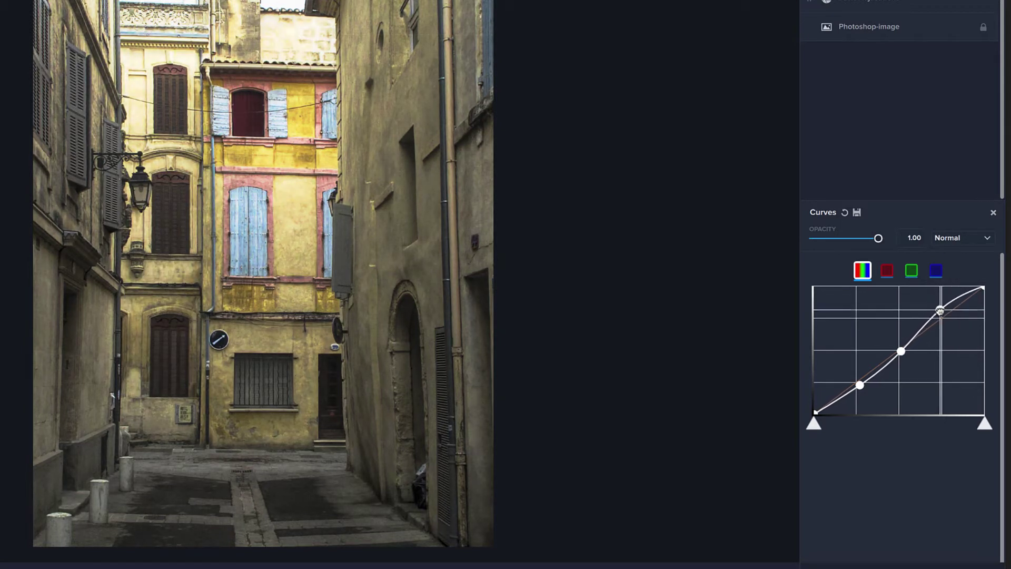
drag(940, 311, 940, 314)
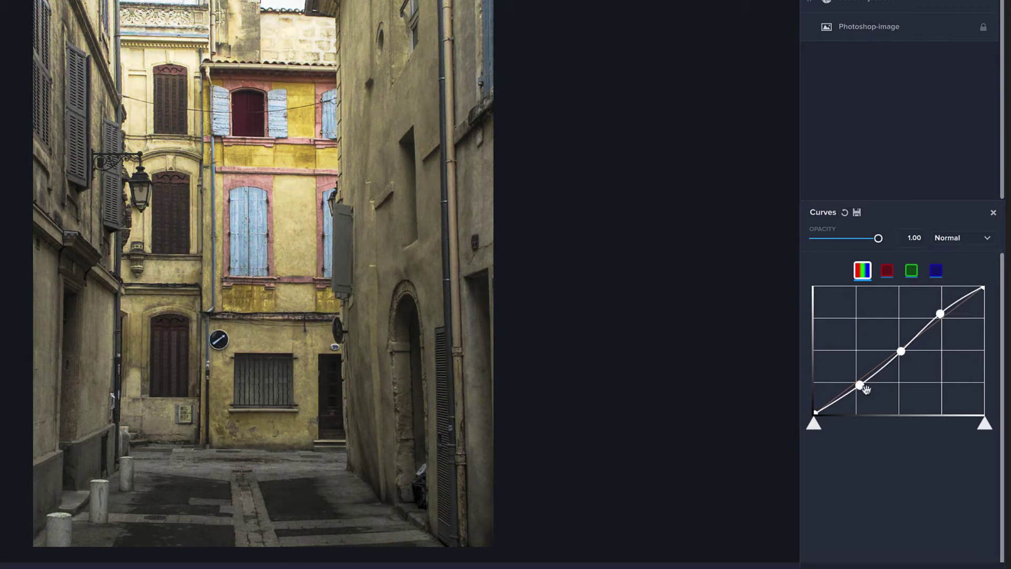
mouse_move(860, 386)
mouse_down()
mouse_move(858, 400)
mouse_move(858, 390)
mouse_up()
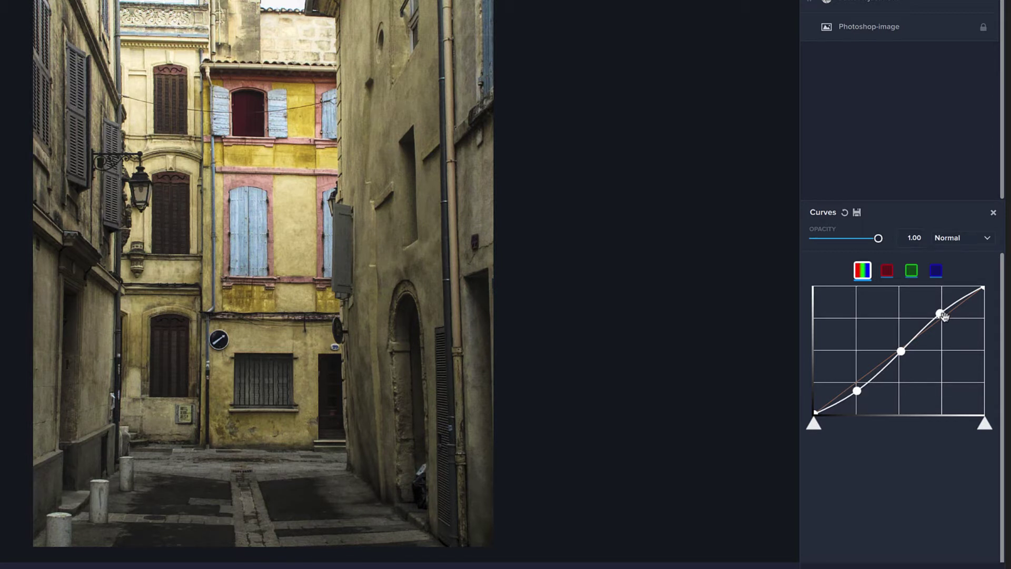
drag(944, 316, 948, 316)
drag(902, 350, 903, 351)
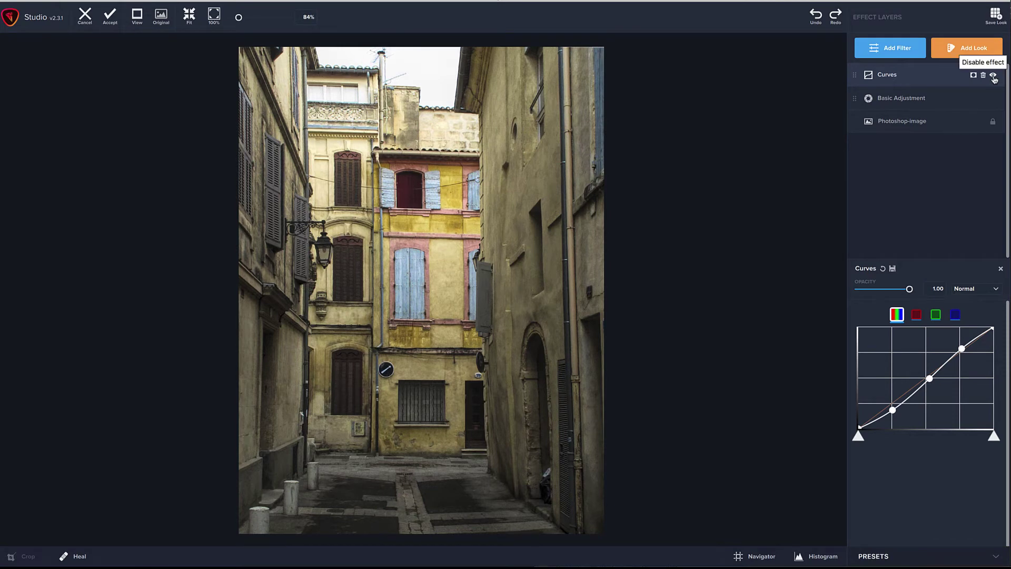
Compare the Curves effect on and off, then nudge the middle and lower curve points
click(994, 76)
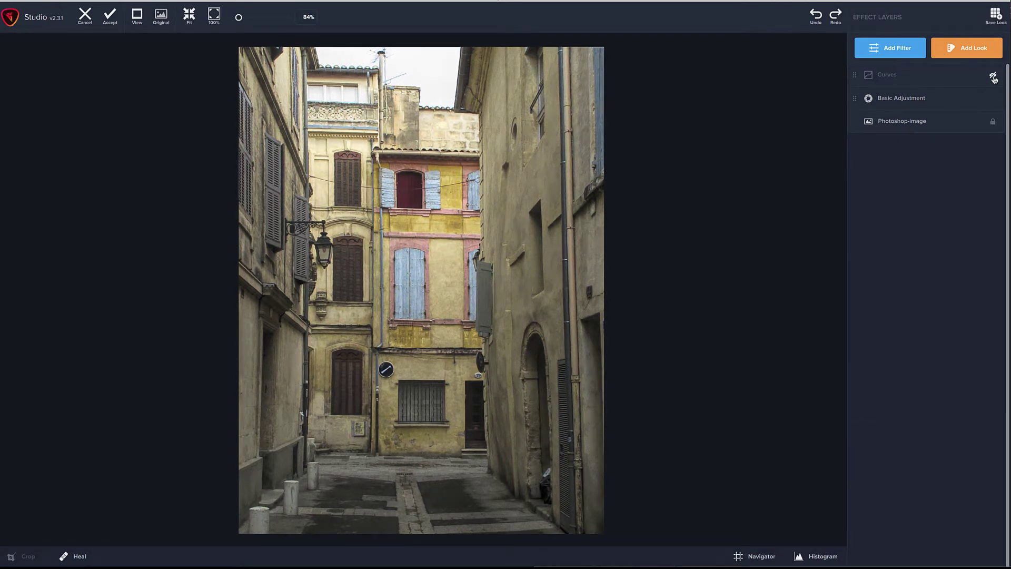
click(993, 76)
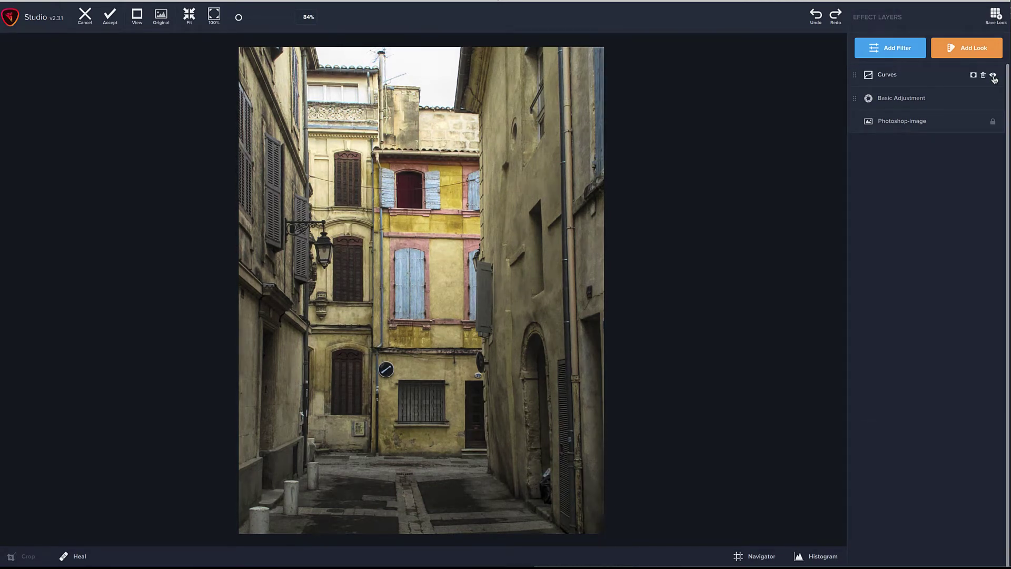
click(932, 83)
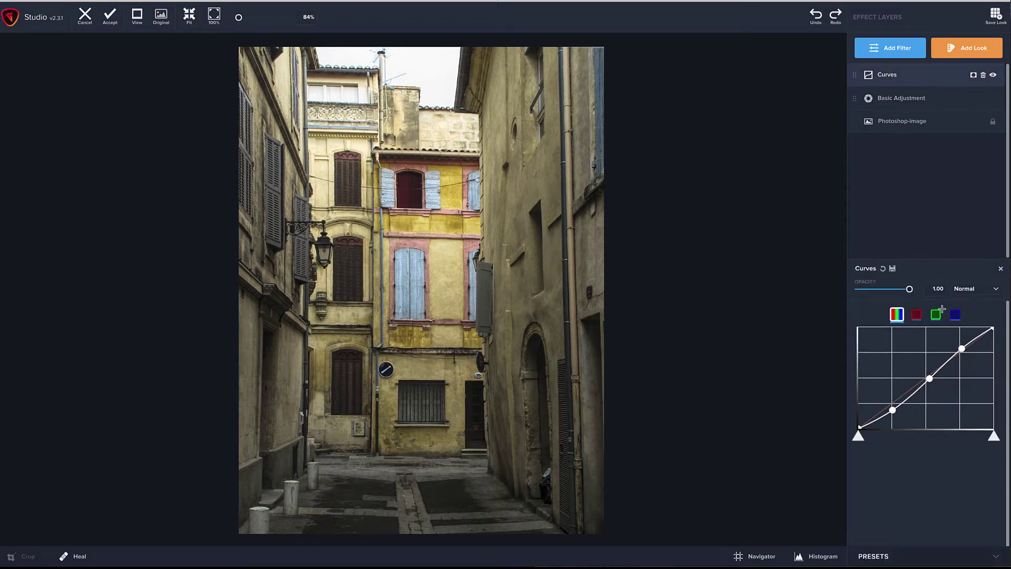
drag(929, 378, 928, 379)
drag(893, 410, 893, 407)
Lower the Curves layer opacity below 1.00 and compare it on and off, leaving it enabled
drag(910, 289, 899, 294)
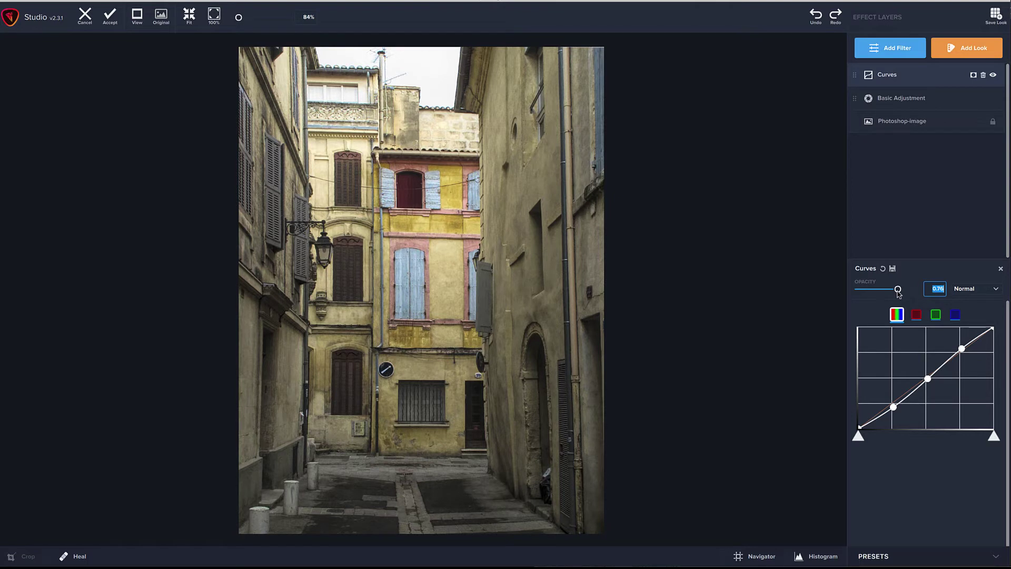
click(992, 75)
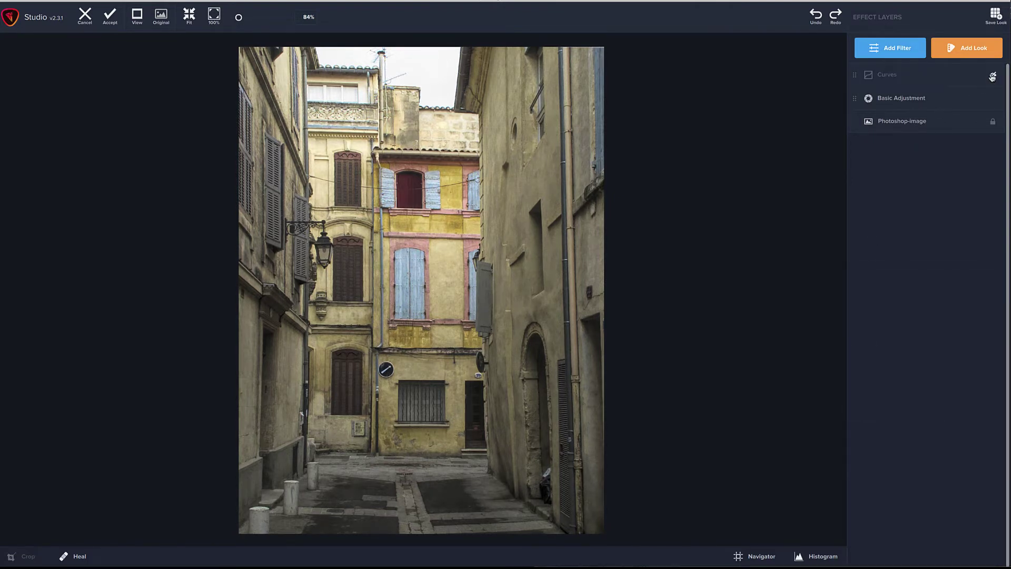
click(993, 75)
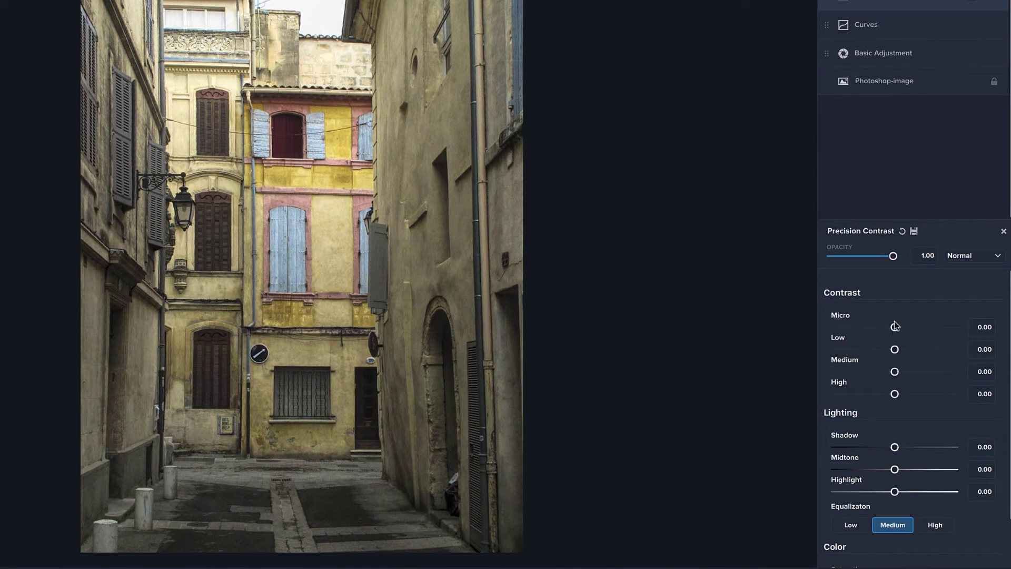
Set Precision Contrast to Micro 0.41, Low 0.30, Medium -0.32 and High 0.27
drag(895, 328, 919, 332)
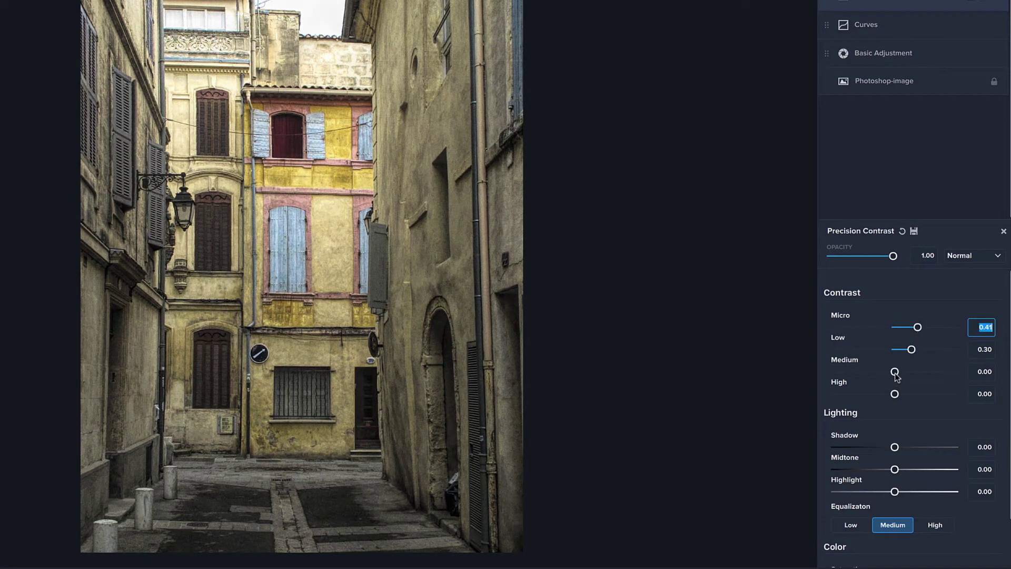
drag(894, 372, 910, 396)
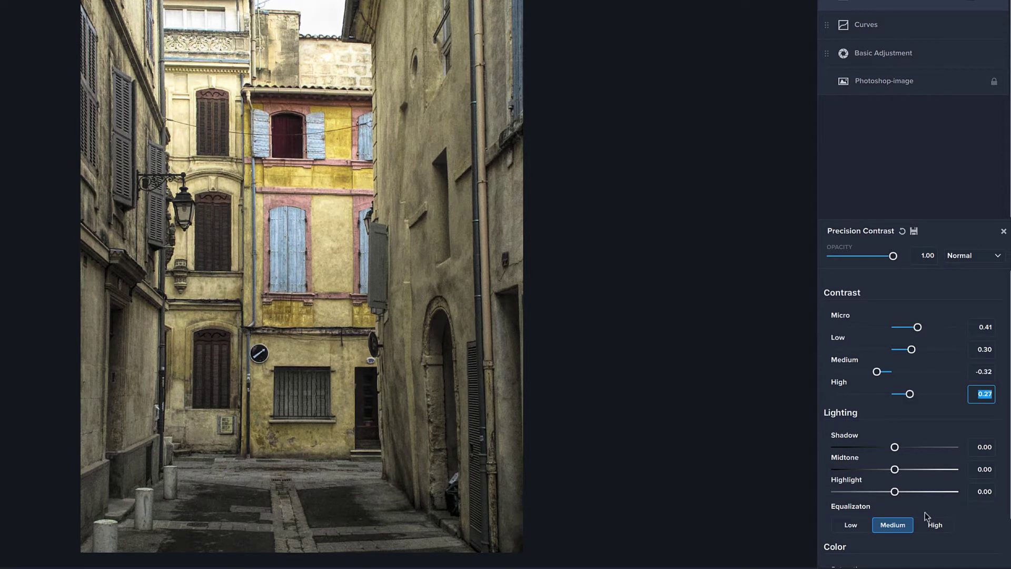
Lift Precision Contrast Shadow to 0.42 and Midtone to 0.18, with Vibrance at 0.18
scroll(937, 482, down, 2)
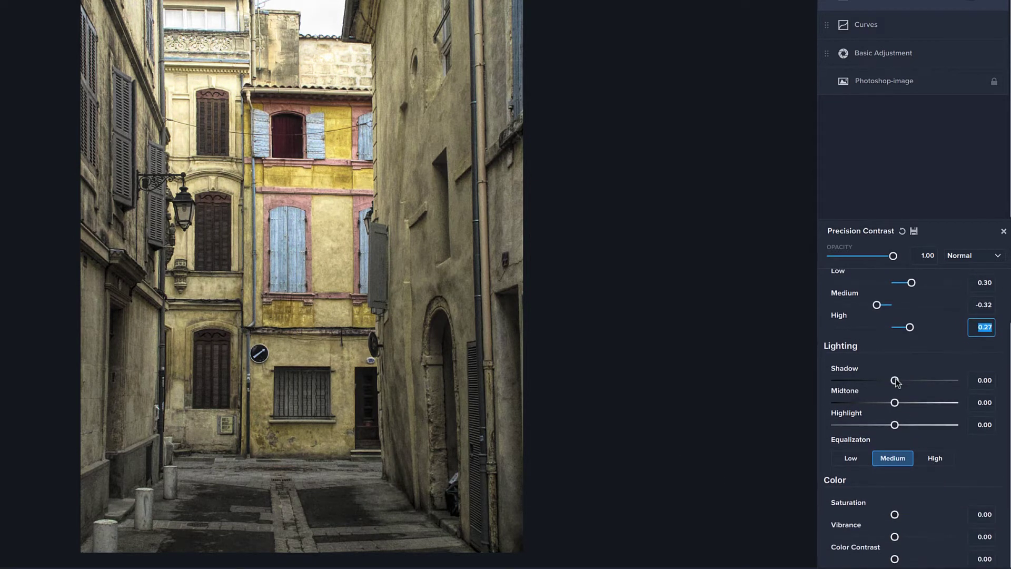
drag(896, 380, 905, 408)
scroll(924, 449, down, 1)
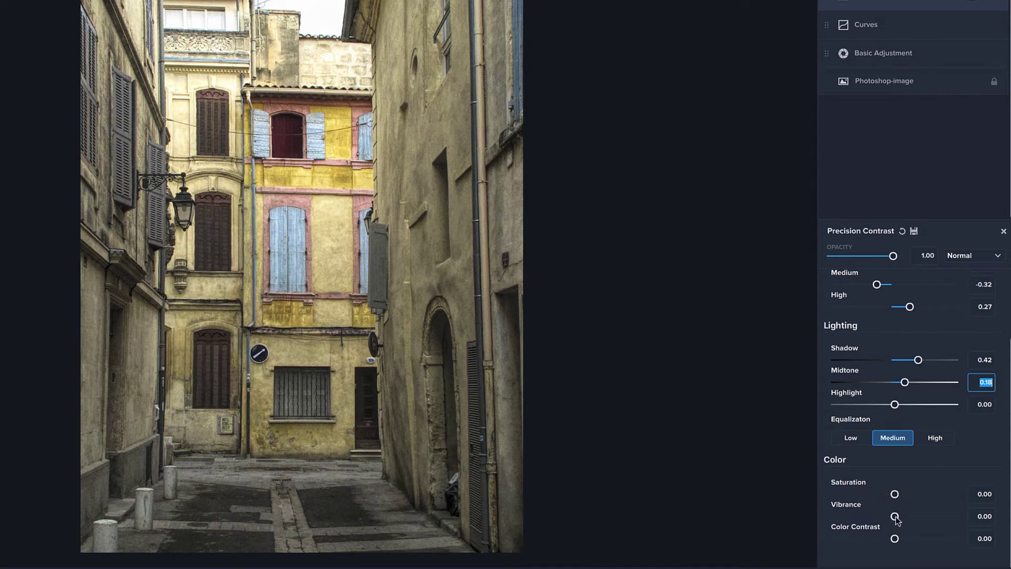
drag(896, 518, 969, 518)
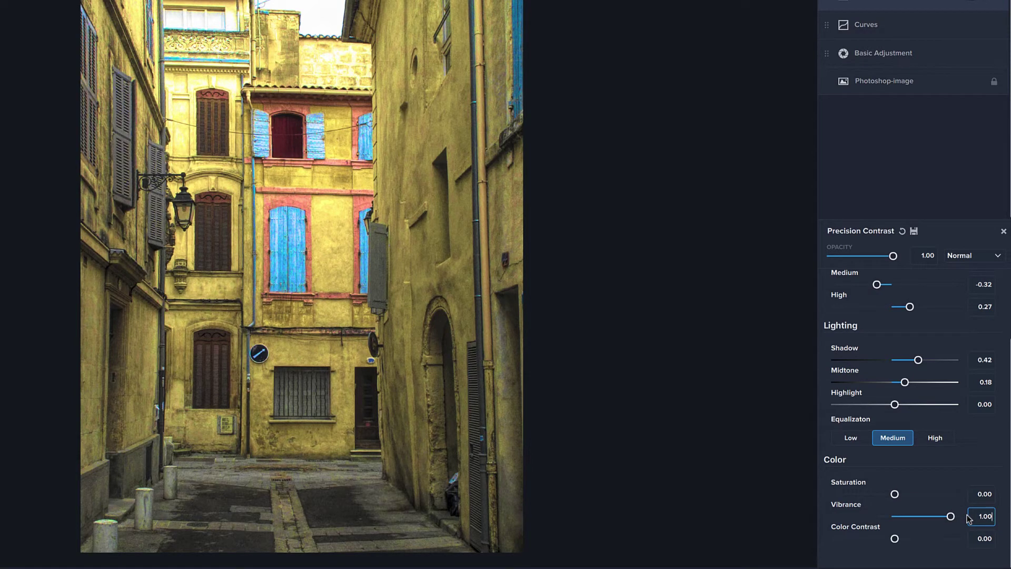
drag(969, 519, 904, 520)
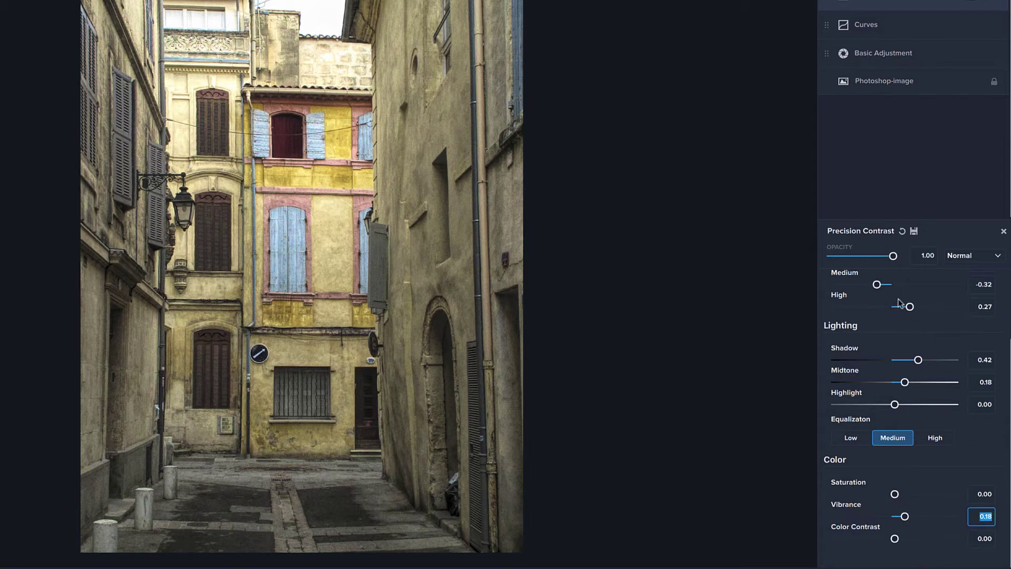
Toggle the Precision Contrast effect off and on for a before/after comparison, leaving it on
click(994, 1)
click(994, 1)
click(994, 2)
click(994, 1)
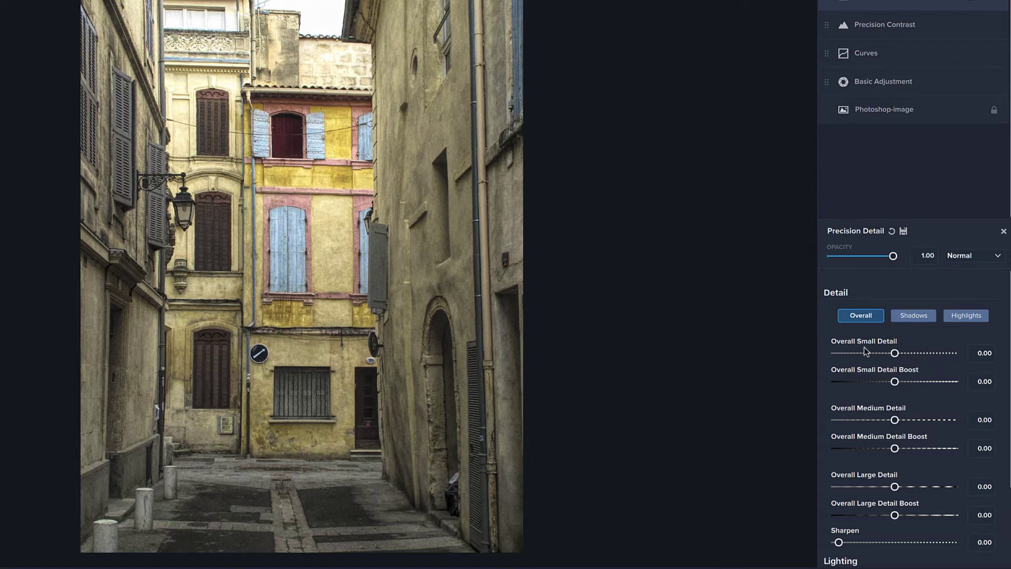
Adjust Precision Detail's overall small and large detail sliders, returning large detail near zero
scroll(903, 472, down, 2)
scroll(902, 472, up, 2)
drag(895, 353, 897, 385)
scroll(895, 387, down, 3)
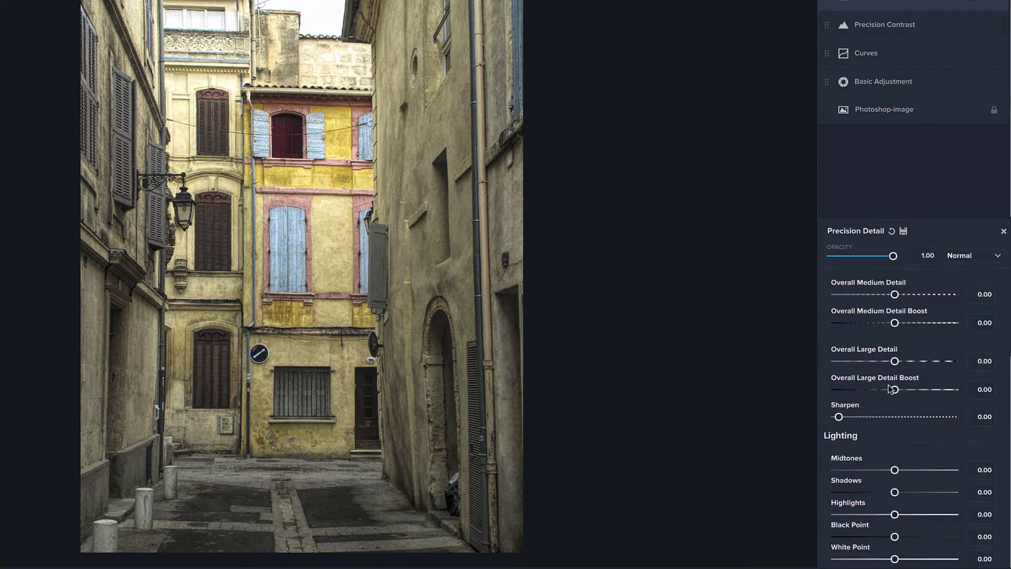
scroll(890, 388, up, 2)
scroll(898, 421, down, 2)
scroll(898, 448, down, 1)
drag(895, 423, 941, 436)
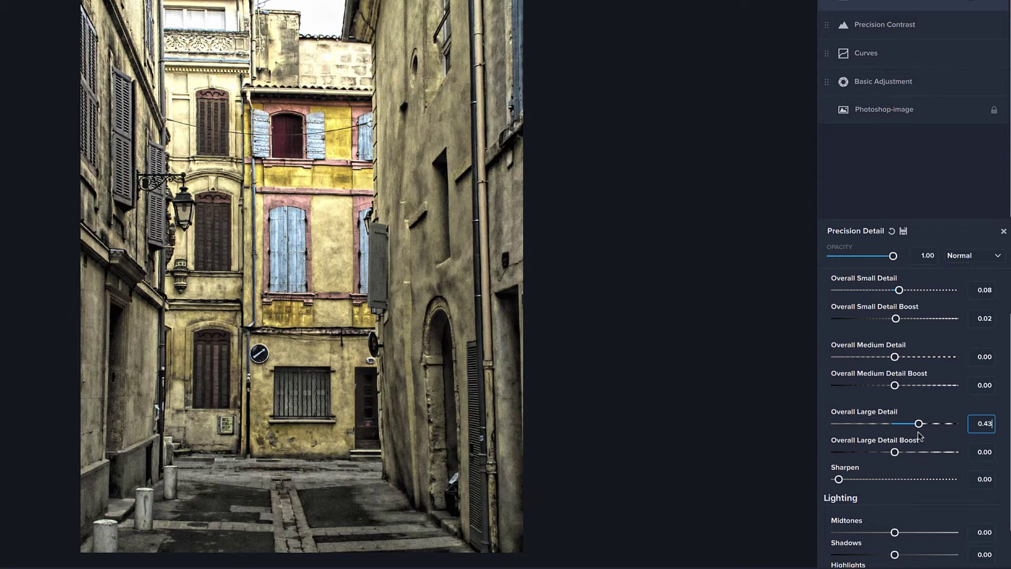
drag(918, 426, 892, 428)
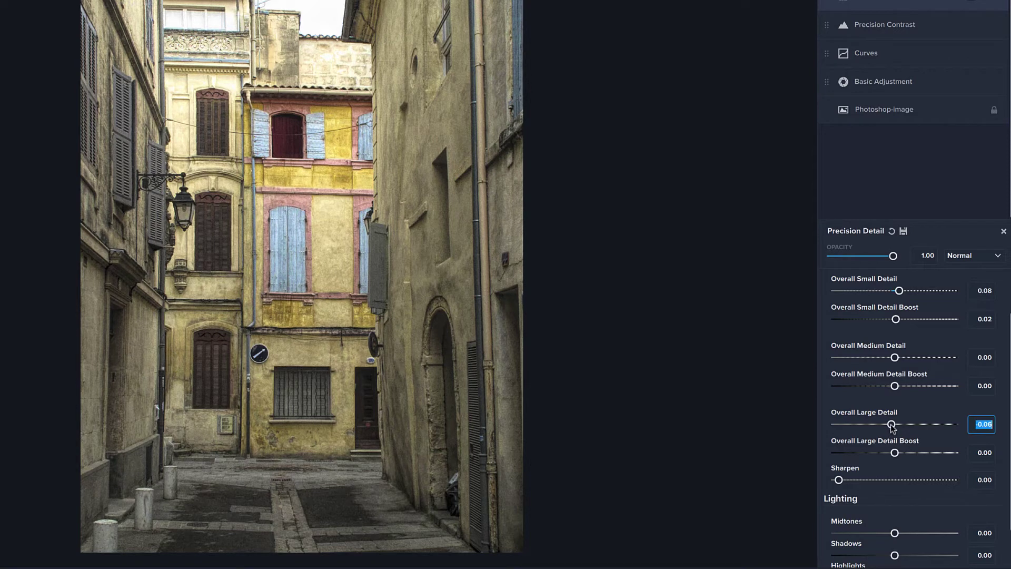
scroll(892, 427, up, 3)
scroll(920, 383, down, 1)
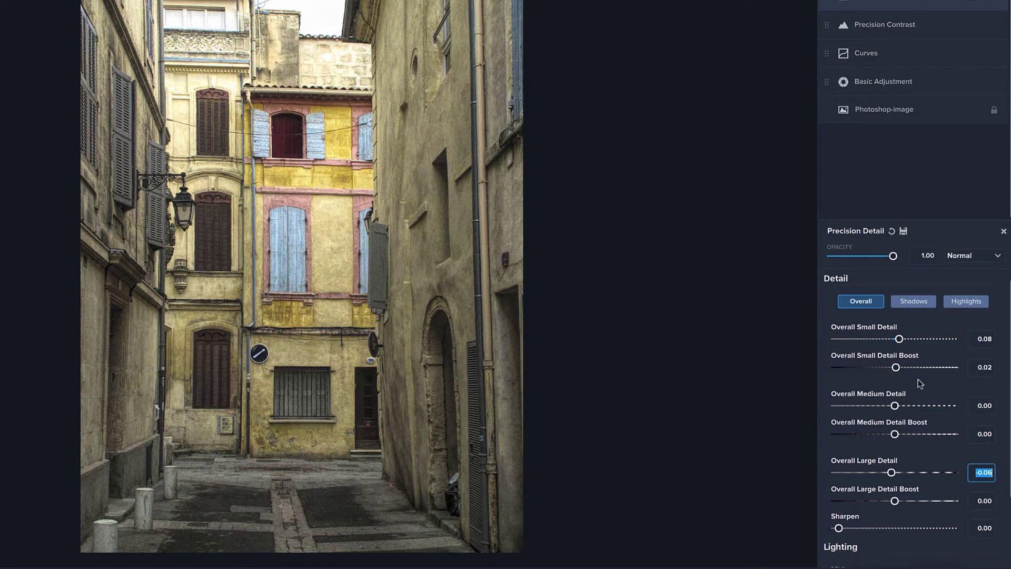
drag(896, 384, 898, 387)
Set Precision Detail Sharpen to 0.39 and Shadows to 0.04
scroll(875, 386, down, 1)
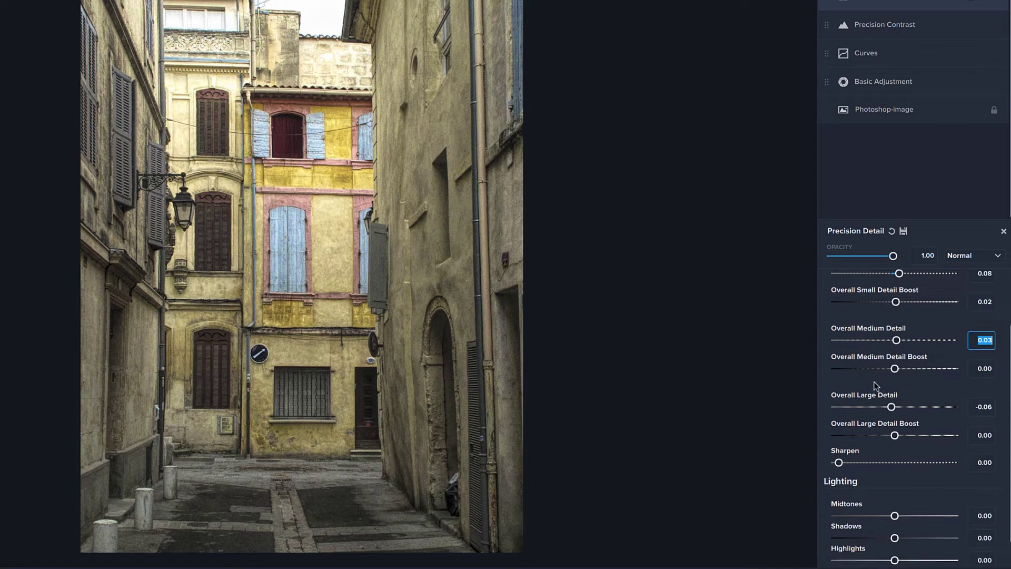
scroll(875, 386, down, 1)
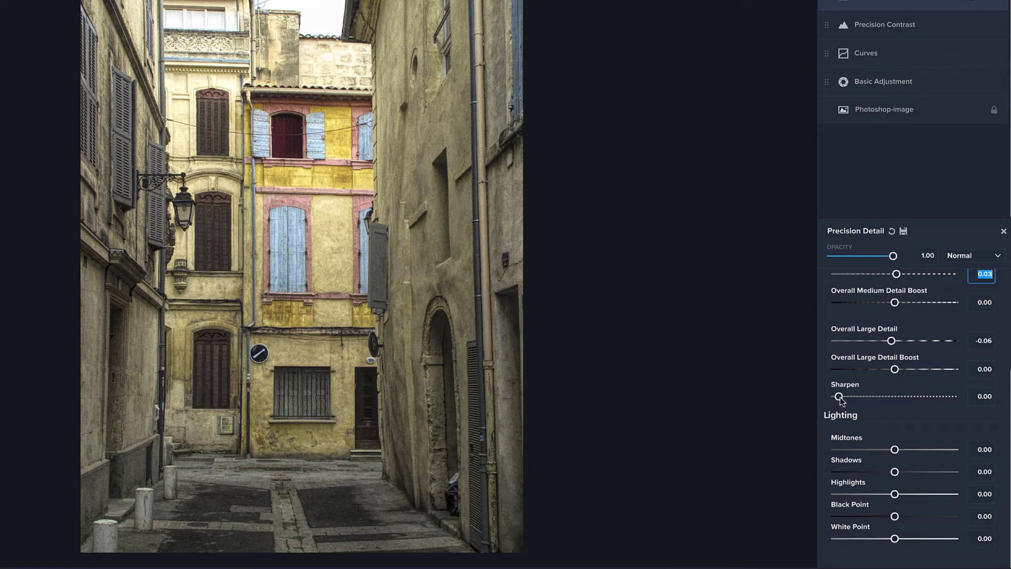
drag(840, 399, 952, 400)
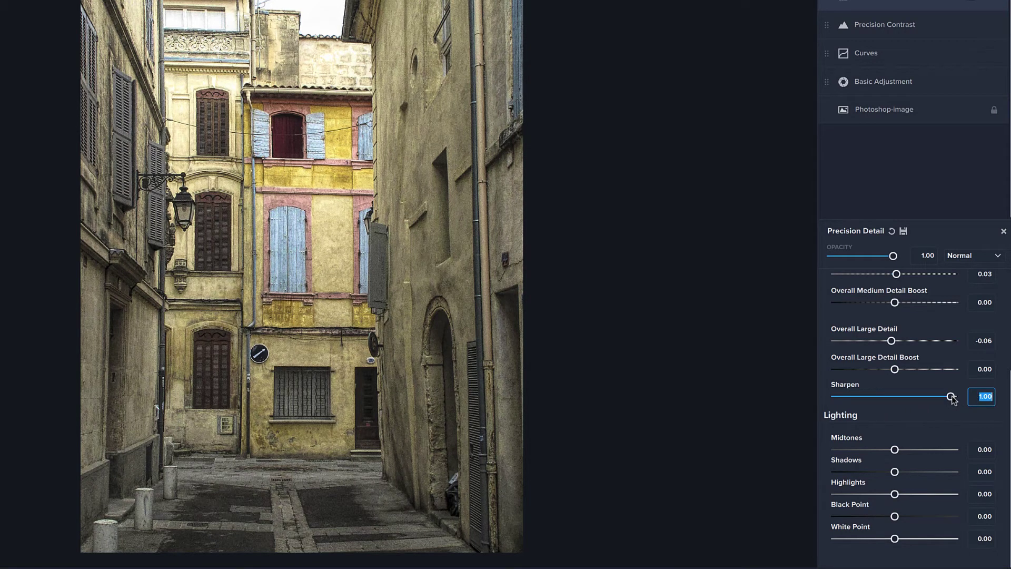
drag(952, 398, 885, 400)
click(893, 472)
mouse_move(894, 472)
mouse_down()
mouse_move(935, 472)
mouse_move(897, 477)
mouse_up()
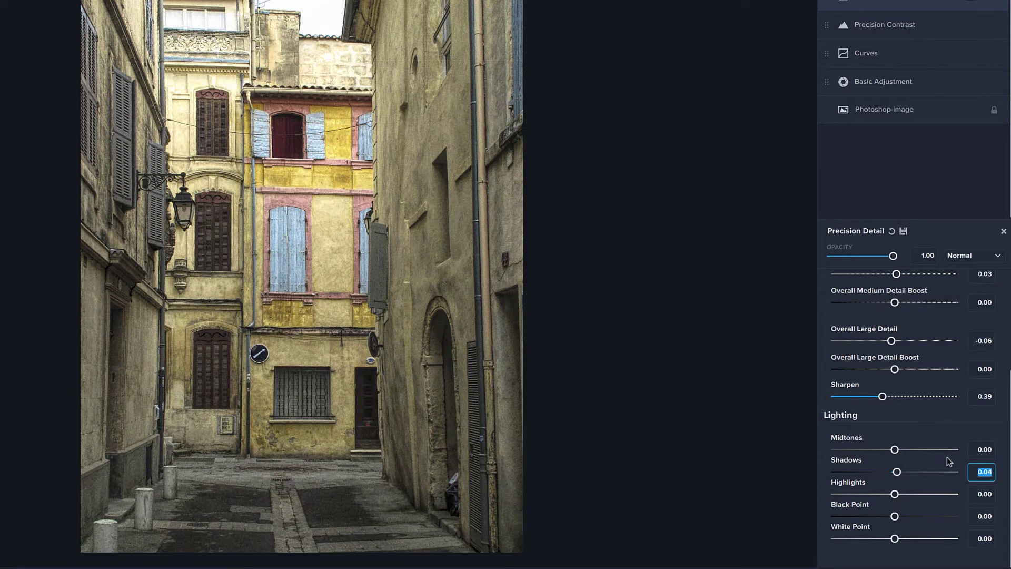
mouse_move(909, 76)
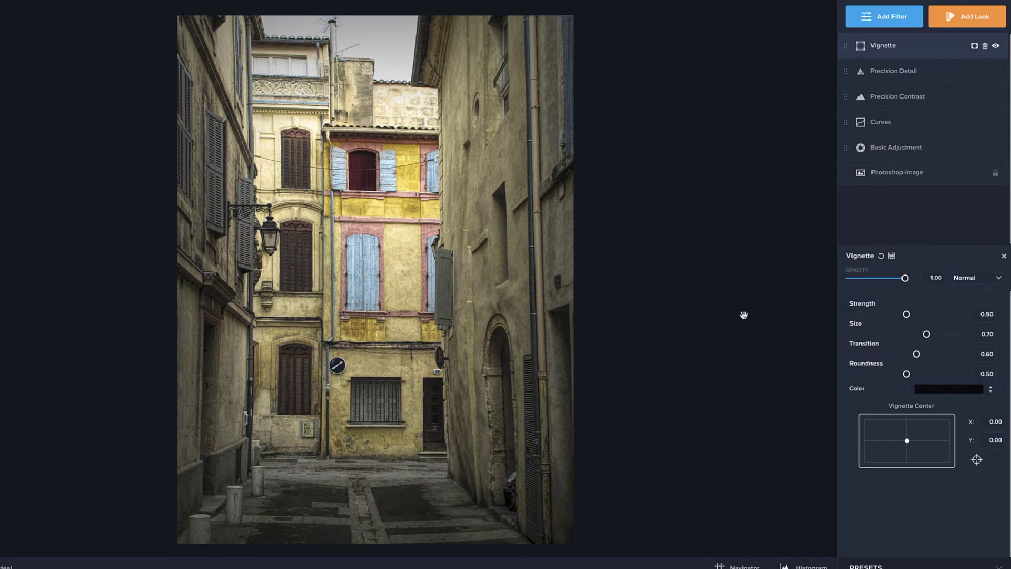
Increase the Vignette Strength to darken the alley photo's edges
click(906, 315)
drag(906, 315, 912, 376)
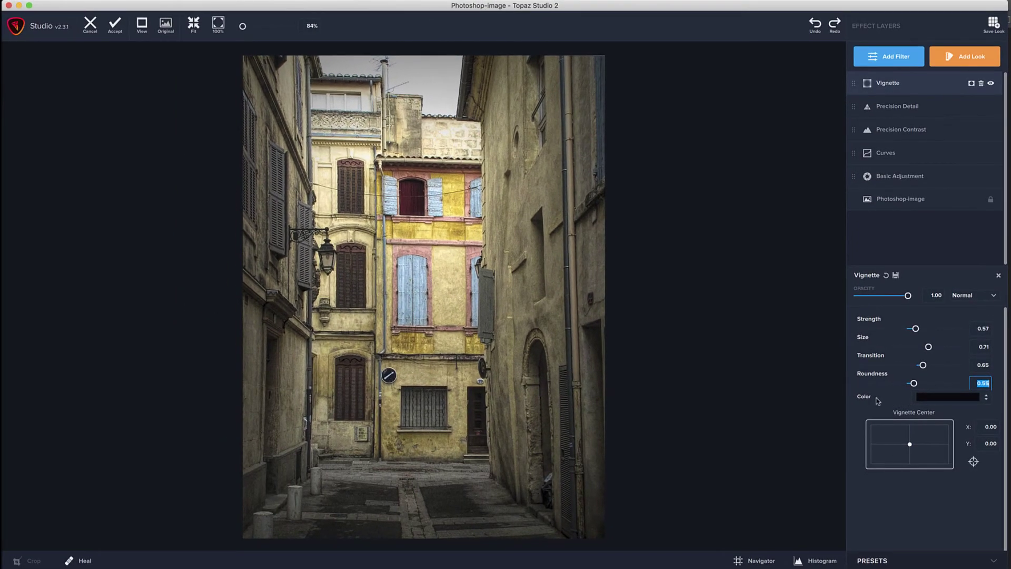
click(936, 399)
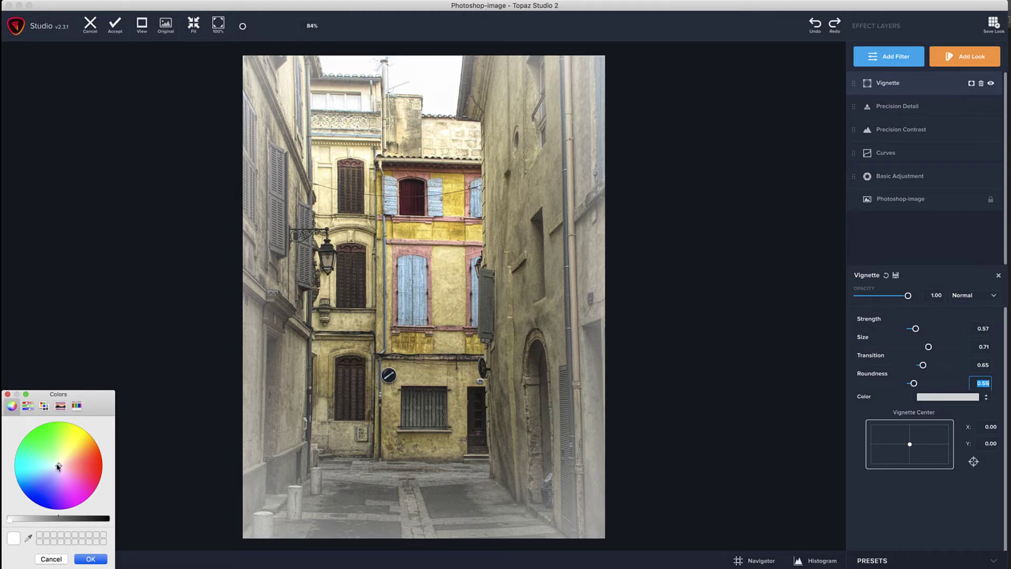
mouse_move(57, 467)
mouse_down()
mouse_move(68, 442)
mouse_move(79, 445)
mouse_move(108, 462)
mouse_move(112, 483)
mouse_move(53, 508)
mouse_move(31, 495)
mouse_move(25, 466)
mouse_move(58, 469)
mouse_up()
drag(79, 520, 119, 523)
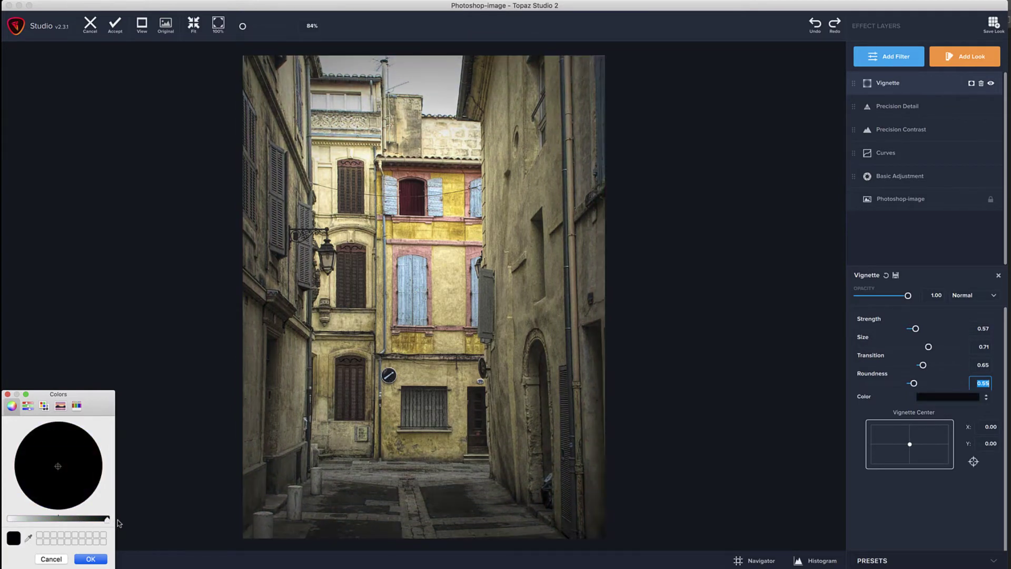
click(90, 559)
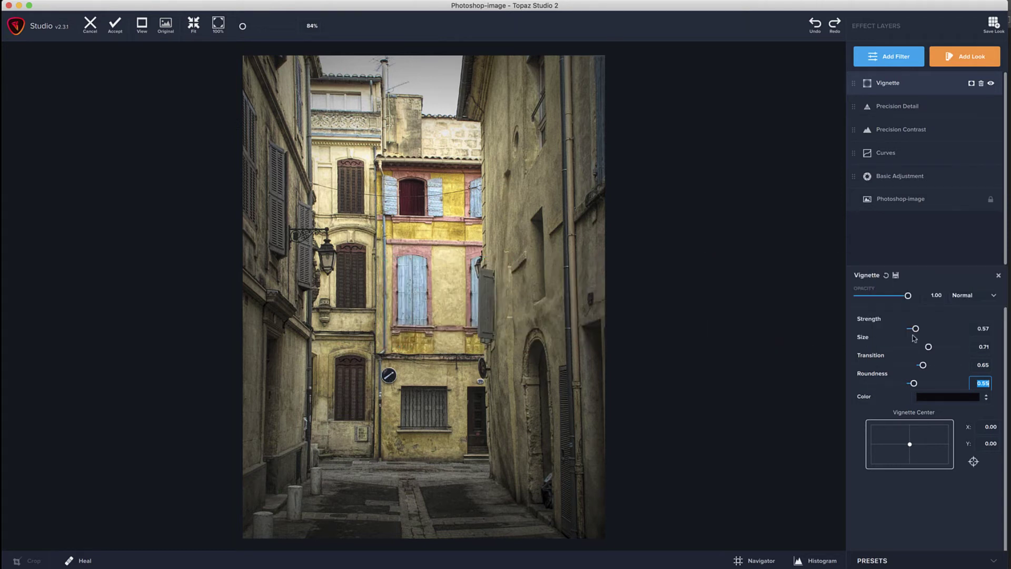
Push vignette strength toward 0.90, ease it back, and compare the vignette on and off
drag(915, 328, 923, 347)
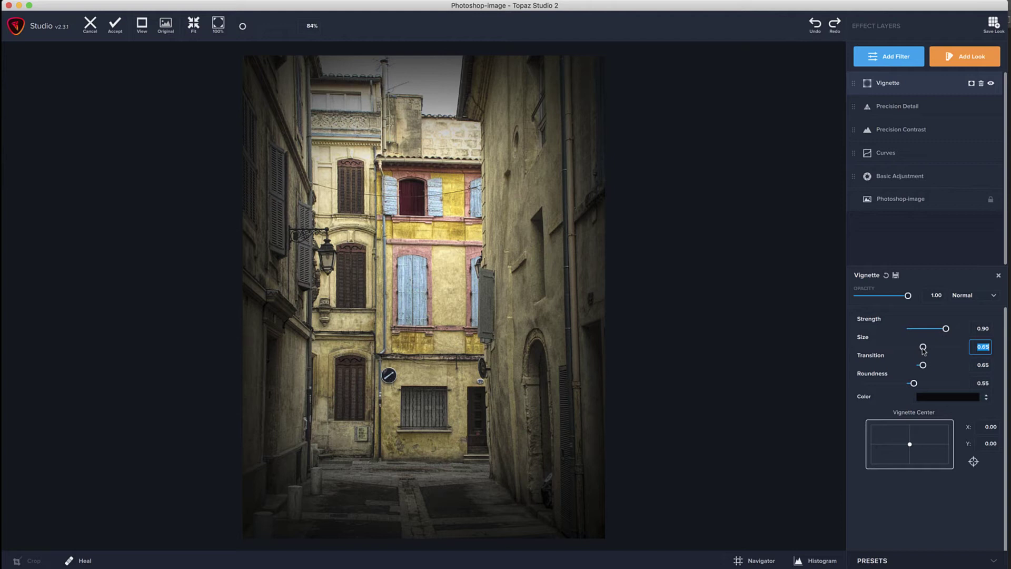
drag(946, 328, 916, 332)
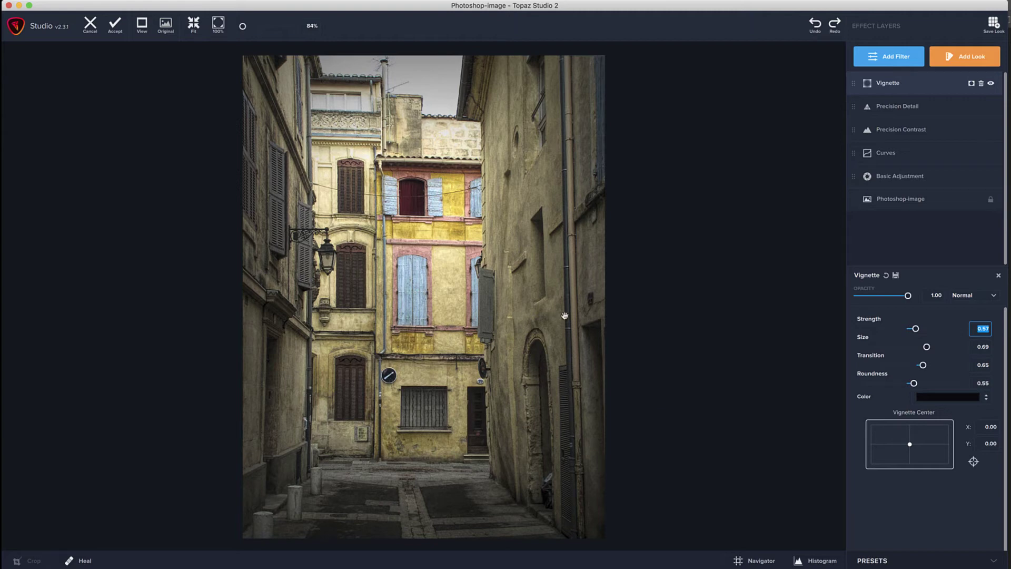
click(990, 83)
click(991, 84)
click(990, 84)
click(990, 85)
click(990, 85)
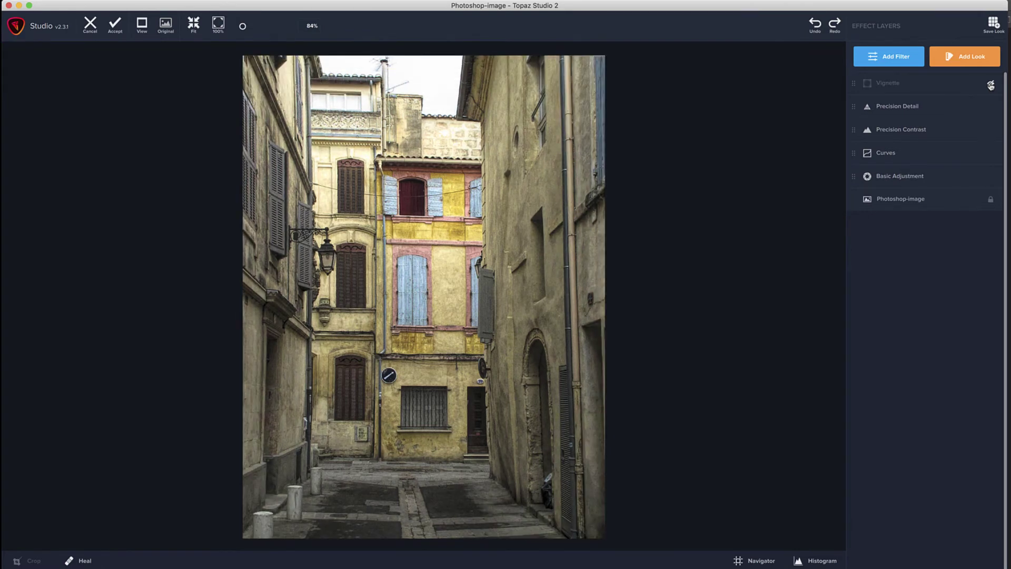
click(990, 86)
click(991, 86)
click(990, 85)
Lower the Vignette layer opacity to 0.77 and compare it on and off, leaving it visible
click(950, 89)
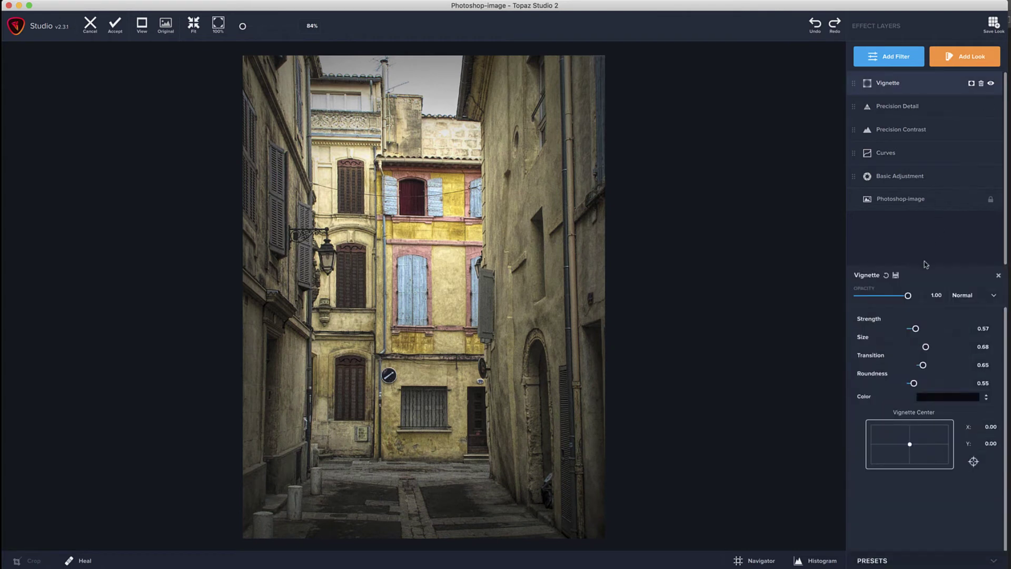
drag(909, 298, 895, 297)
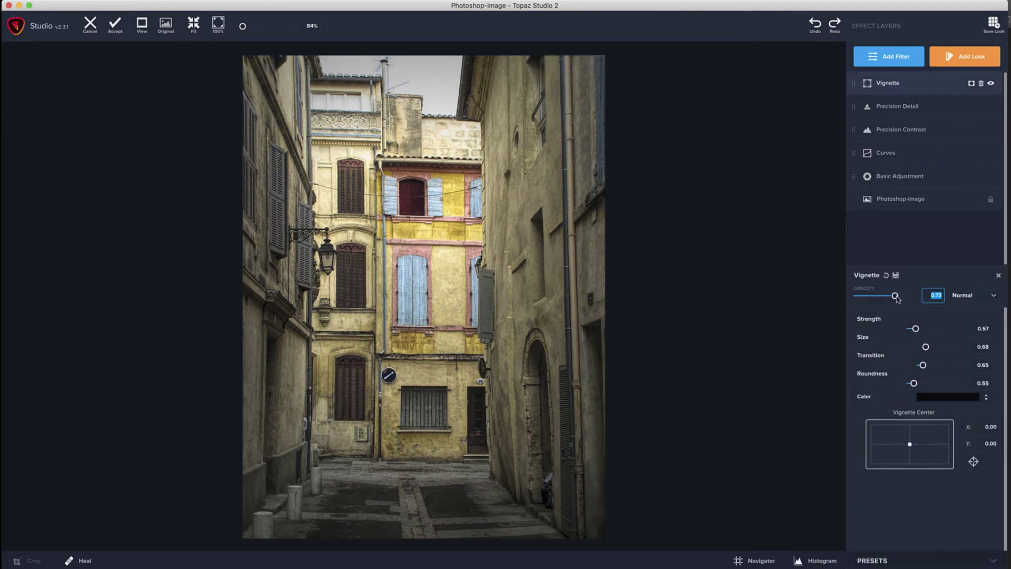
click(992, 85)
click(992, 84)
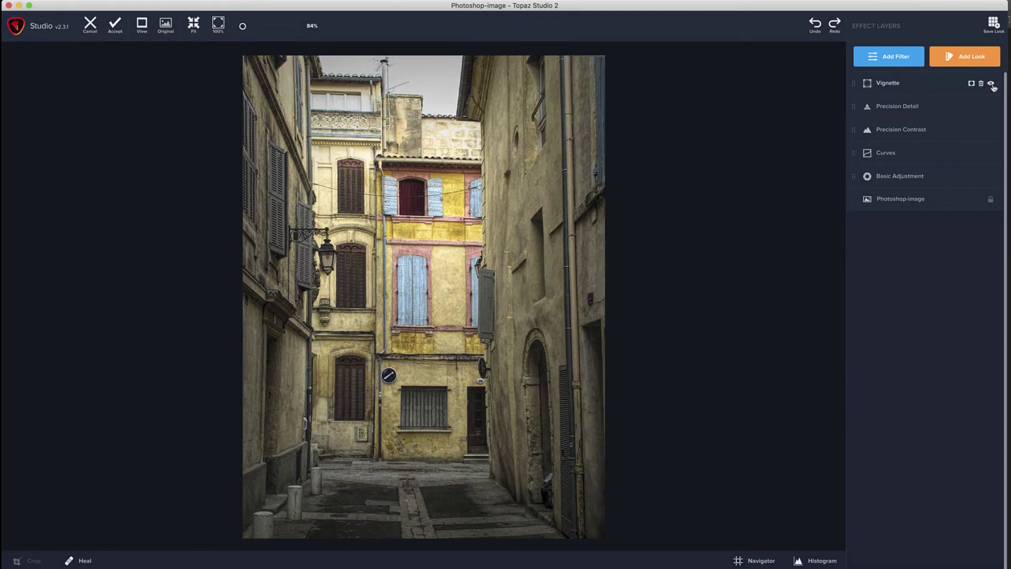
click(992, 84)
click(992, 85)
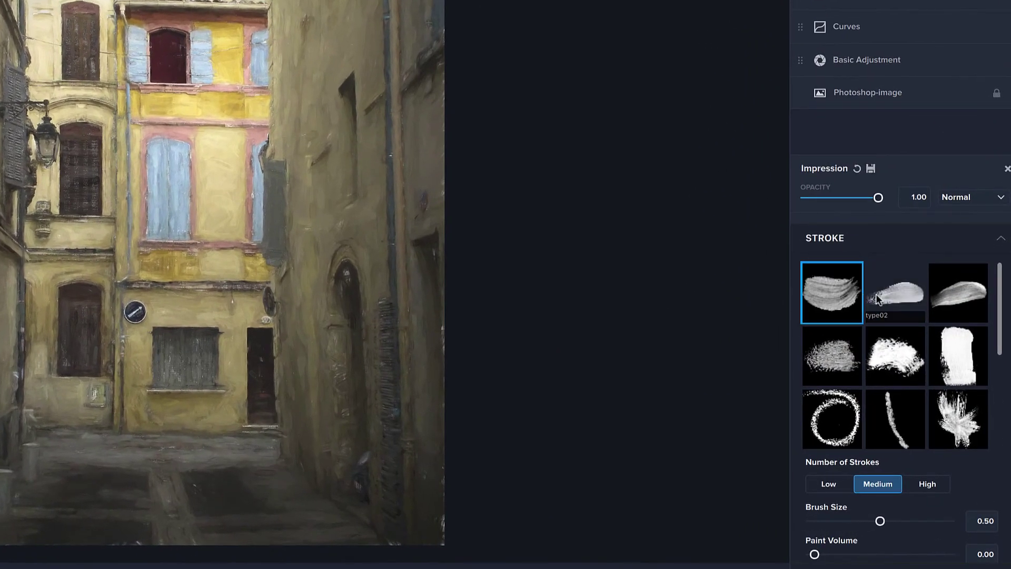
Set Impression to stroke type03, High strokes, Brush Size 0.51, Paint Opacity 0.47, Stroke Rotation 0.12
click(942, 301)
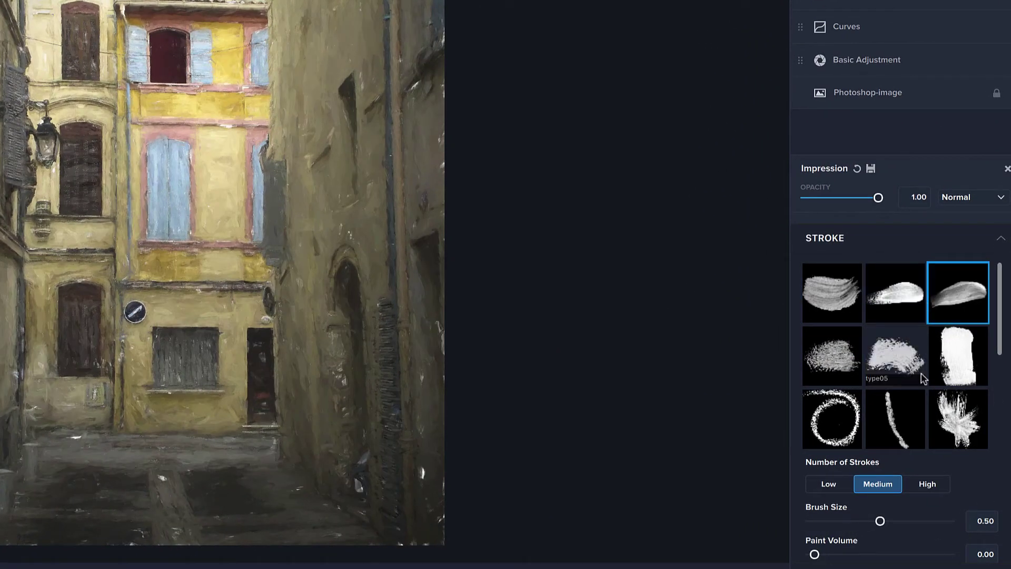
scroll(926, 393, down, 2)
scroll(926, 393, up, 1)
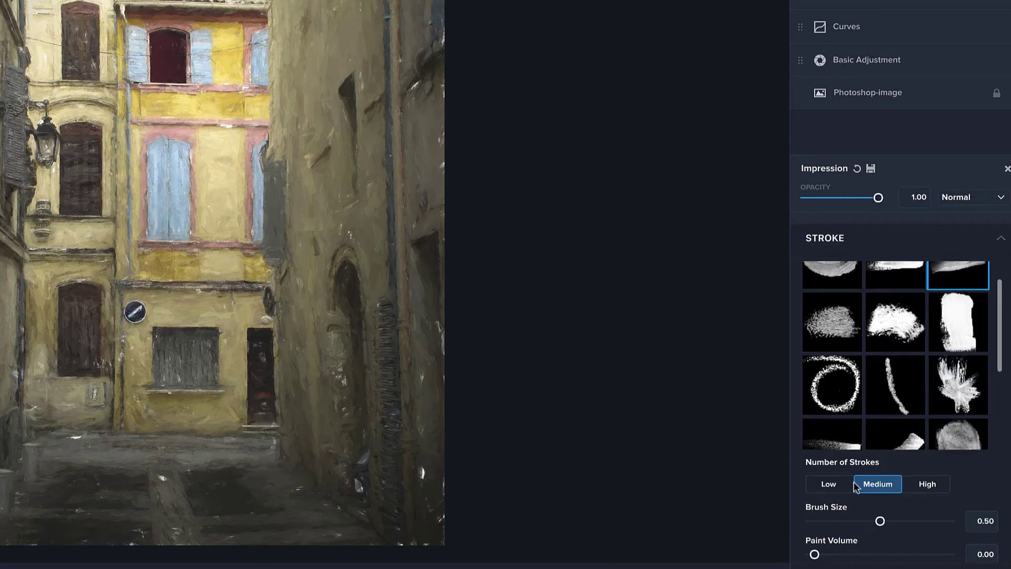
click(927, 489)
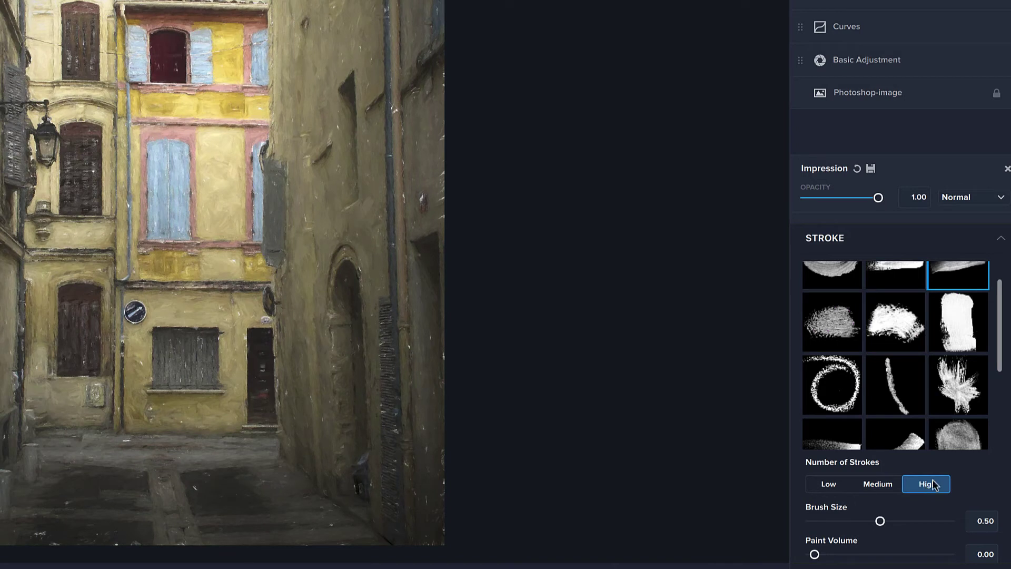
scroll(975, 380, down, 5)
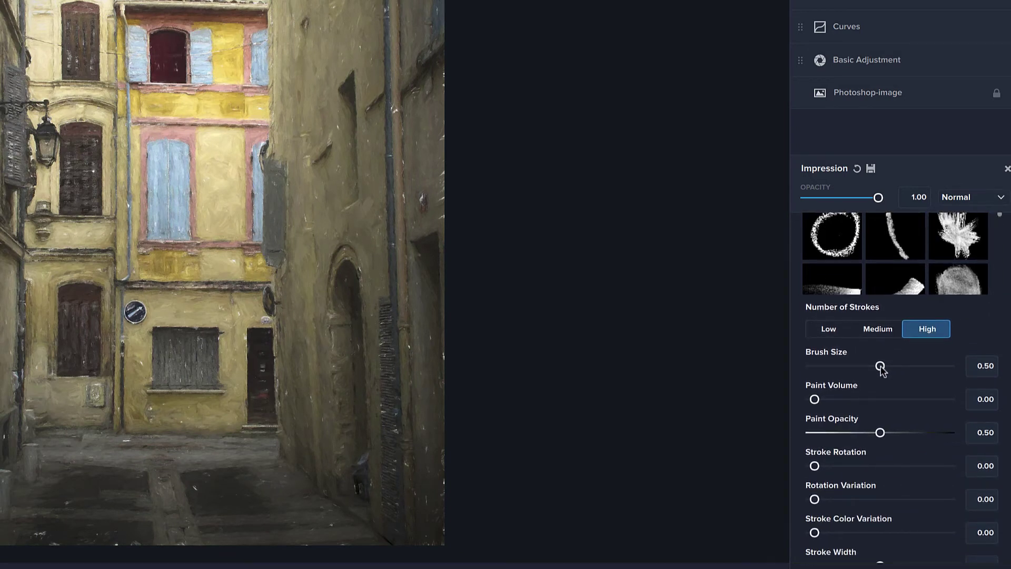
drag(880, 367, 881, 367)
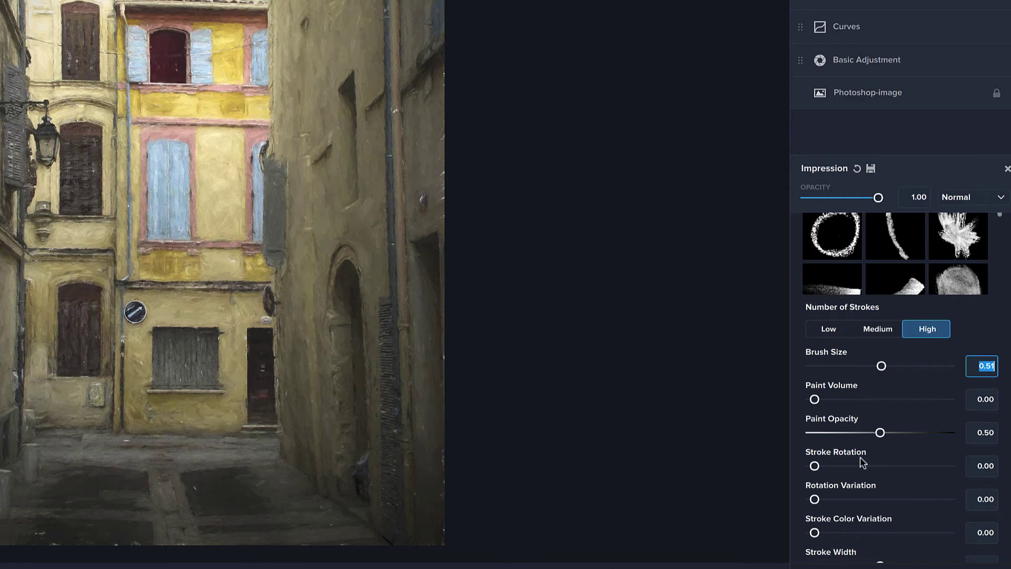
drag(880, 433, 876, 433)
mouse_move(814, 465)
mouse_down()
mouse_move(831, 467)
mouse_move(817, 499)
mouse_move(837, 502)
mouse_move(829, 501)
mouse_up()
Set Impression stroke width 0.04, stroke length 0.06 and smudge 0.11, keeping colour variation at 0
scroll(858, 498, down, 3)
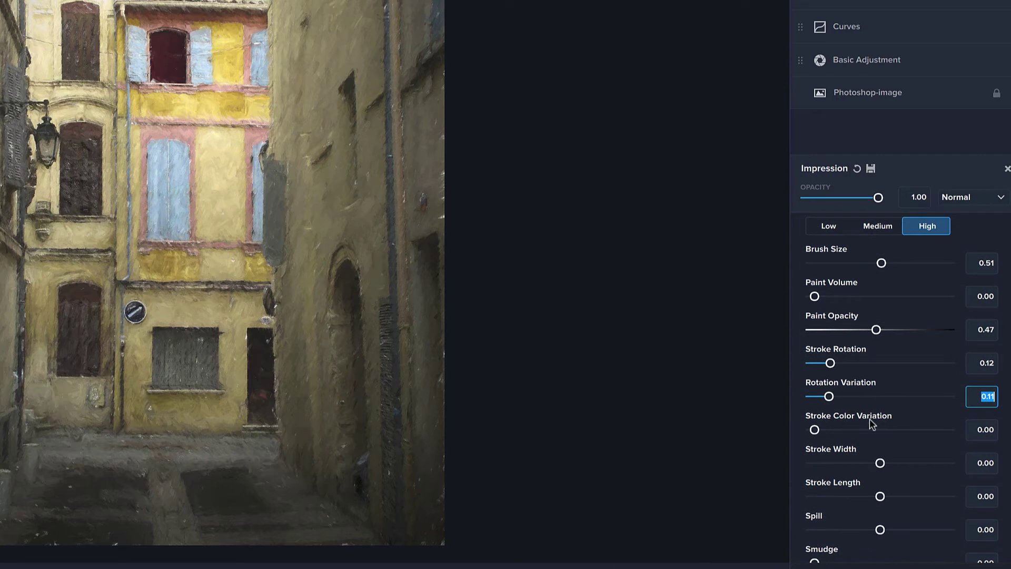
drag(814, 430, 946, 432)
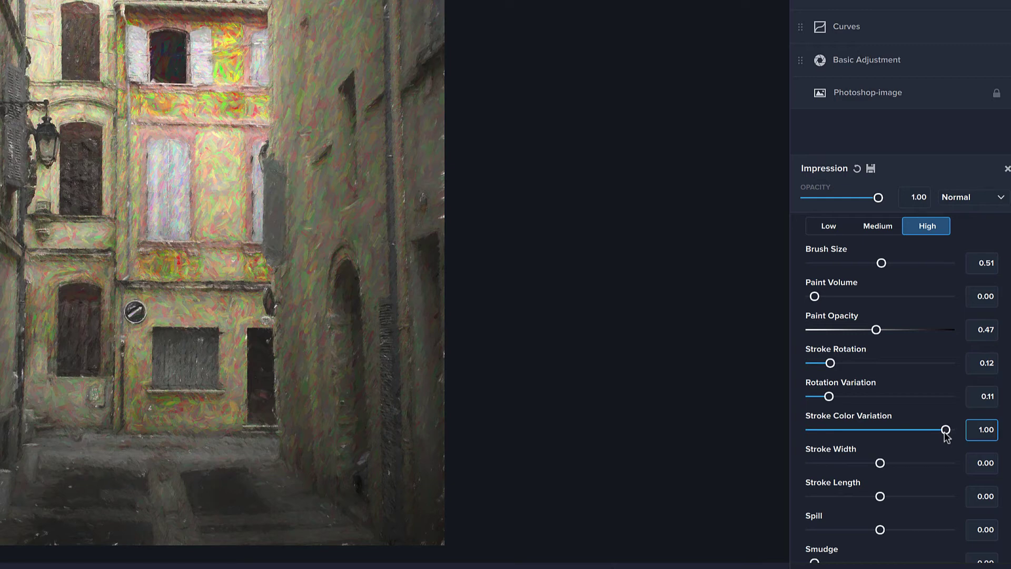
drag(946, 432, 794, 442)
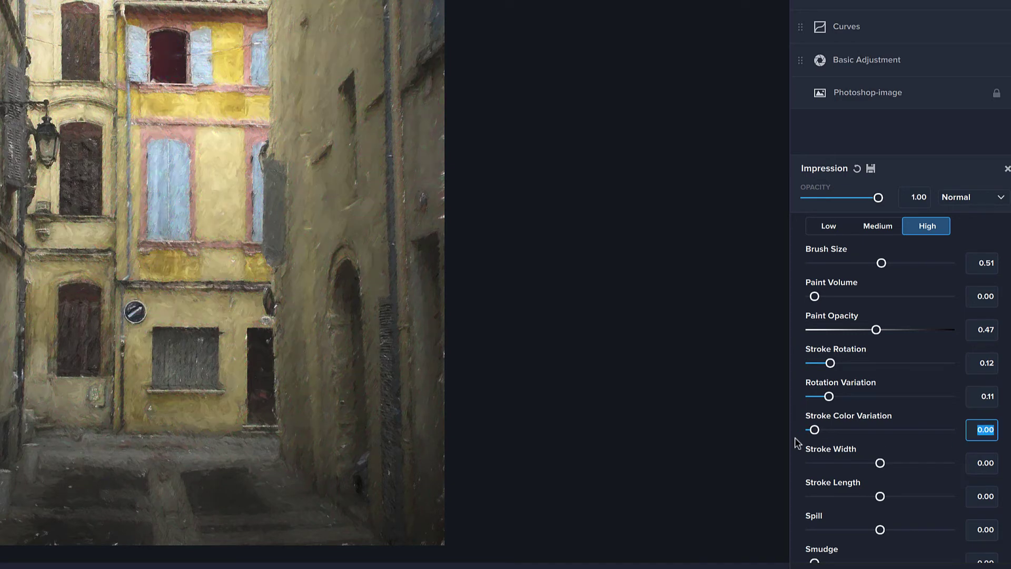
mouse_move(880, 464)
mouse_down()
mouse_move(878, 499)
mouse_move(887, 500)
mouse_up()
scroll(894, 511, down, 2)
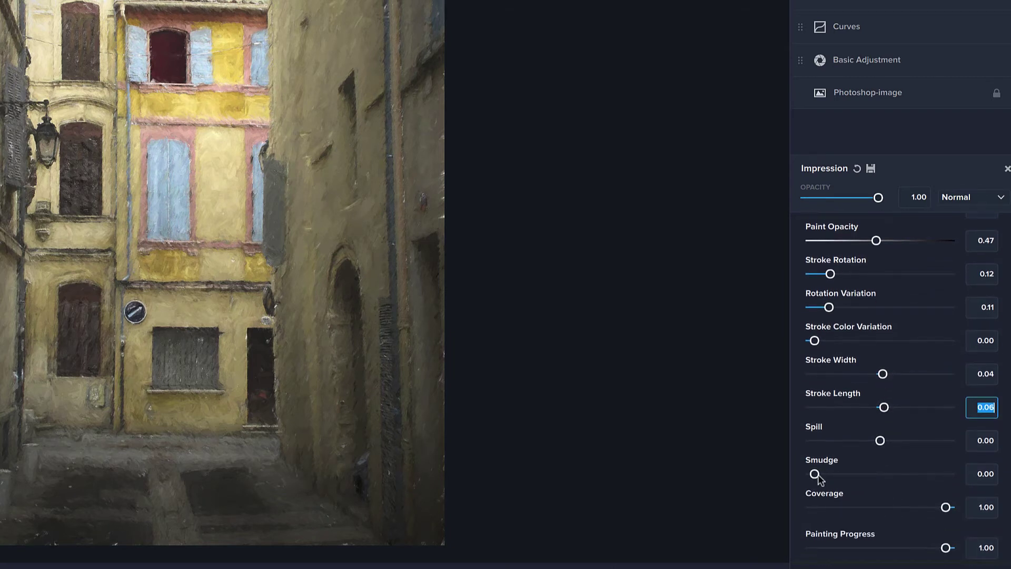
drag(815, 473, 829, 474)
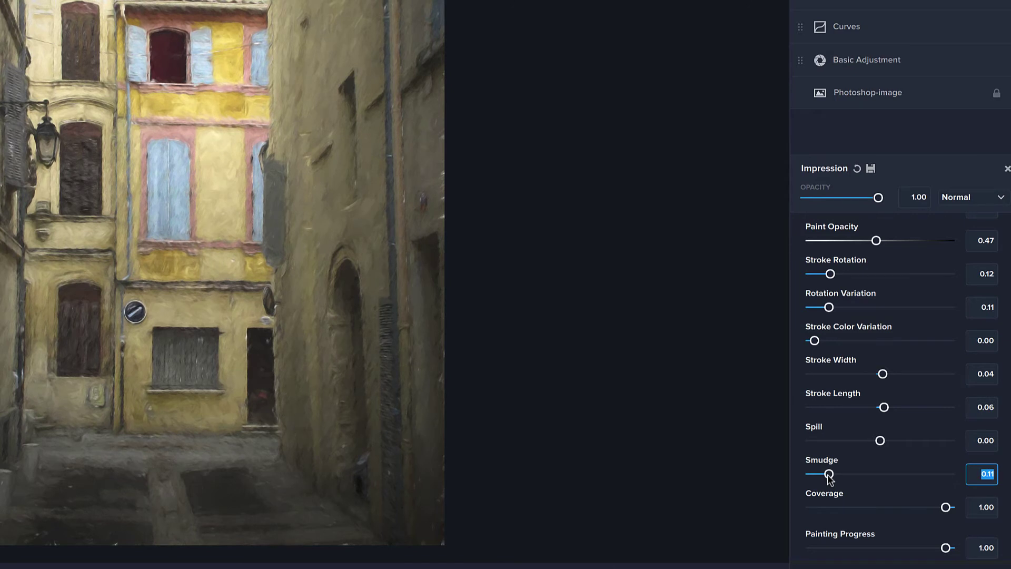
scroll(914, 465, up, 6)
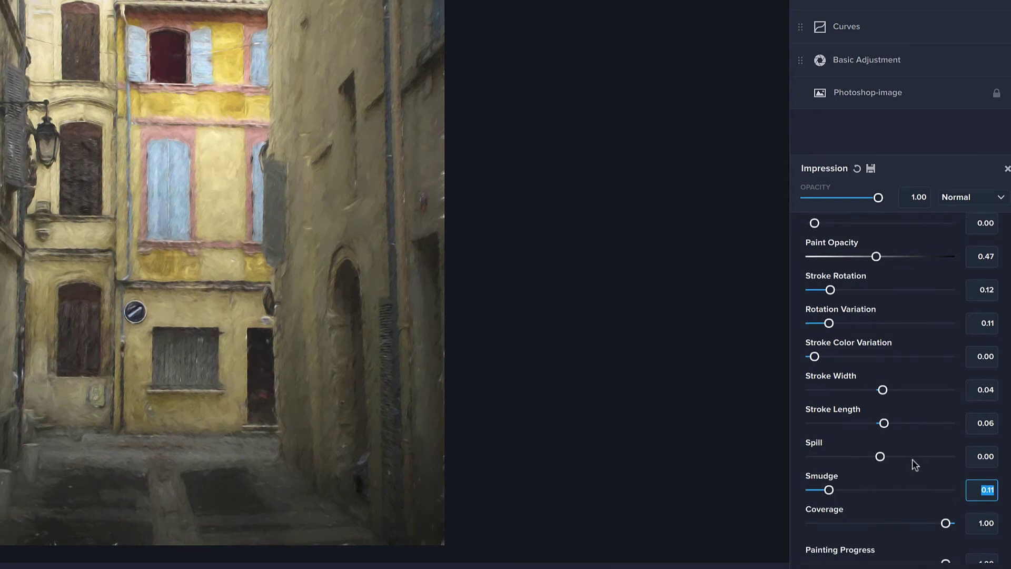
scroll(915, 464, up, 1)
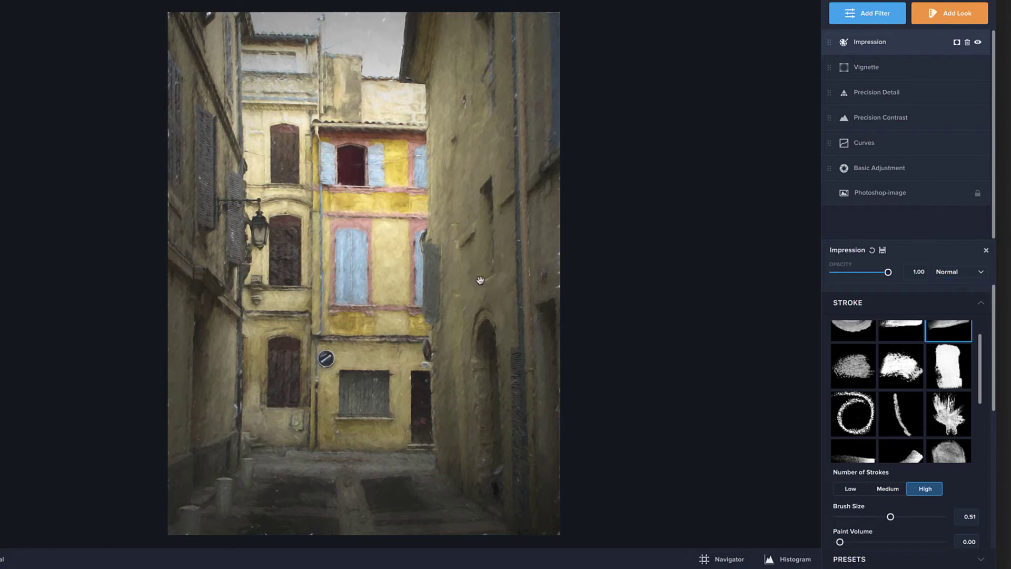
Blend the Impression filter in Soft Light mode at 0.36 opacity
click(959, 278)
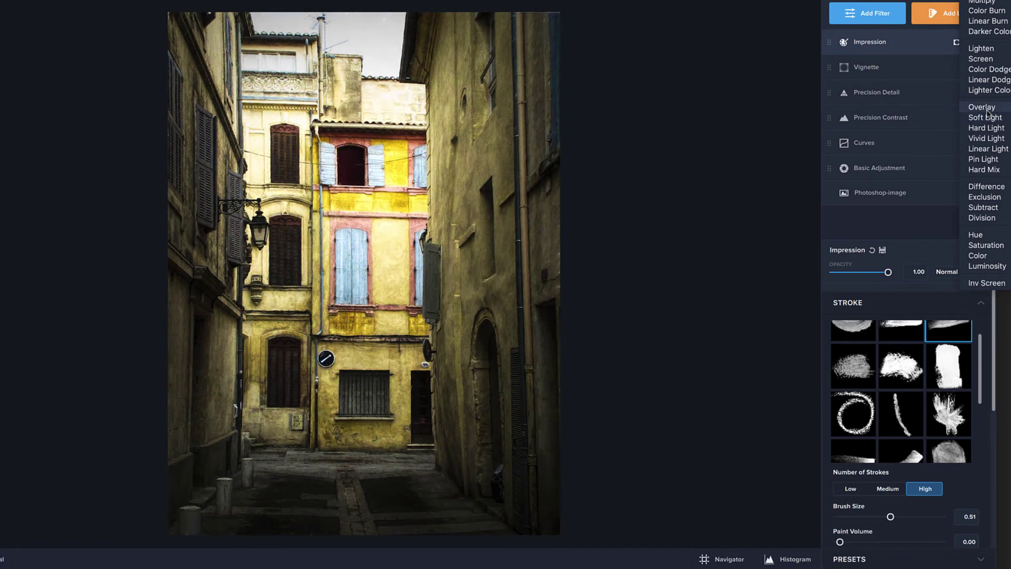
click(986, 119)
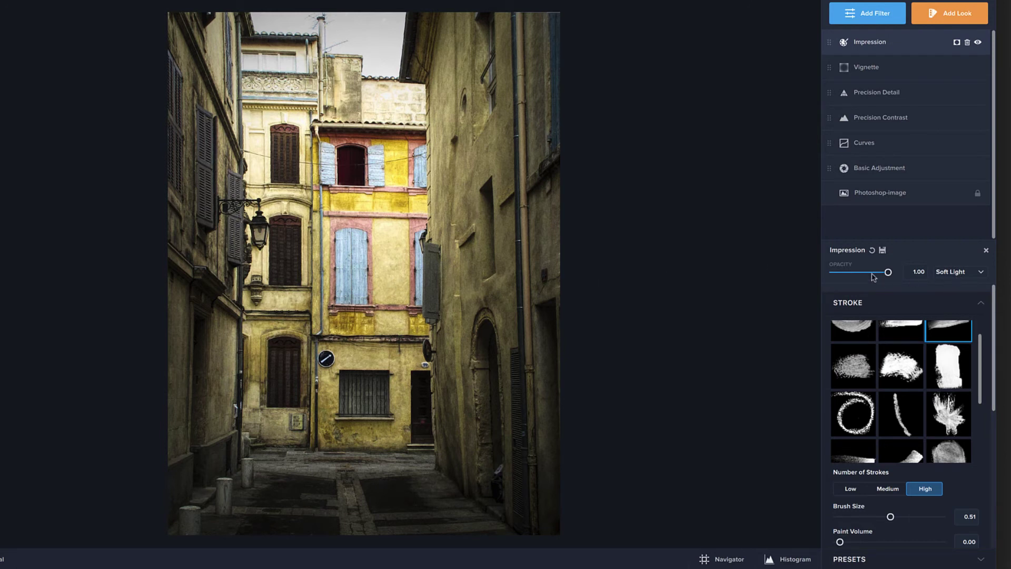
drag(888, 275, 856, 278)
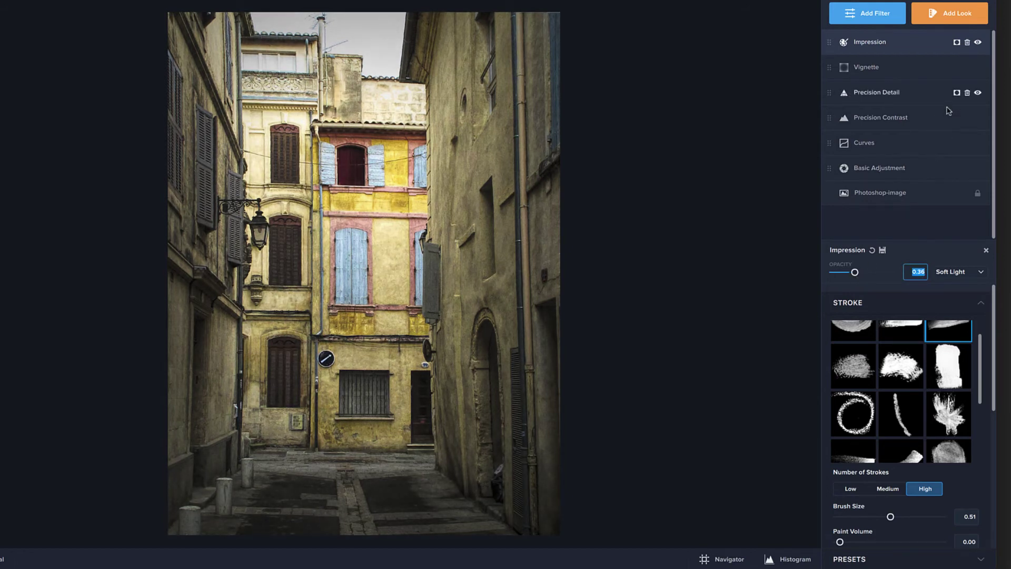
Toggle the Impression filter off and on several times to compare, leaving it on
click(977, 42)
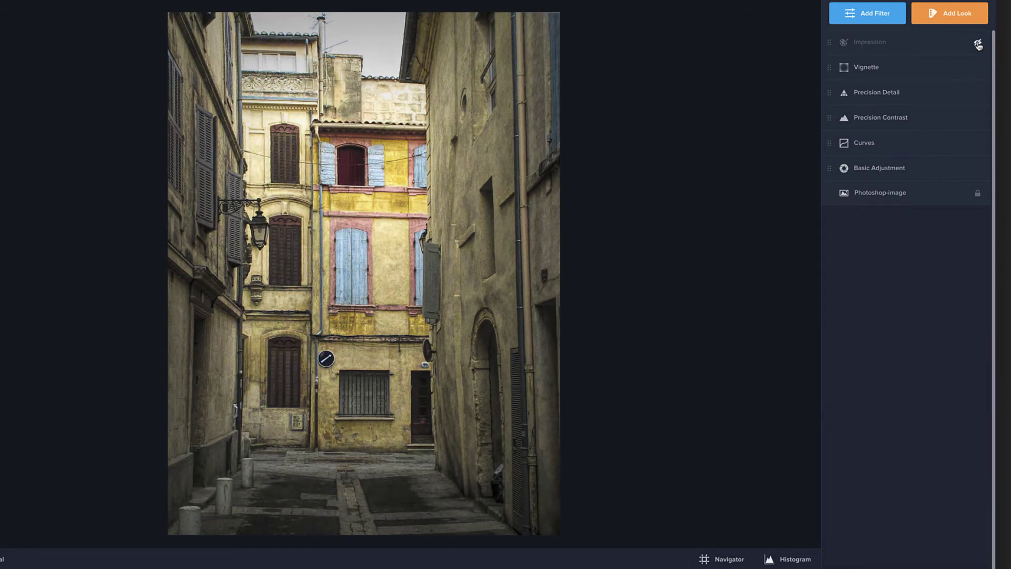
click(978, 44)
click(978, 44)
click(978, 44)
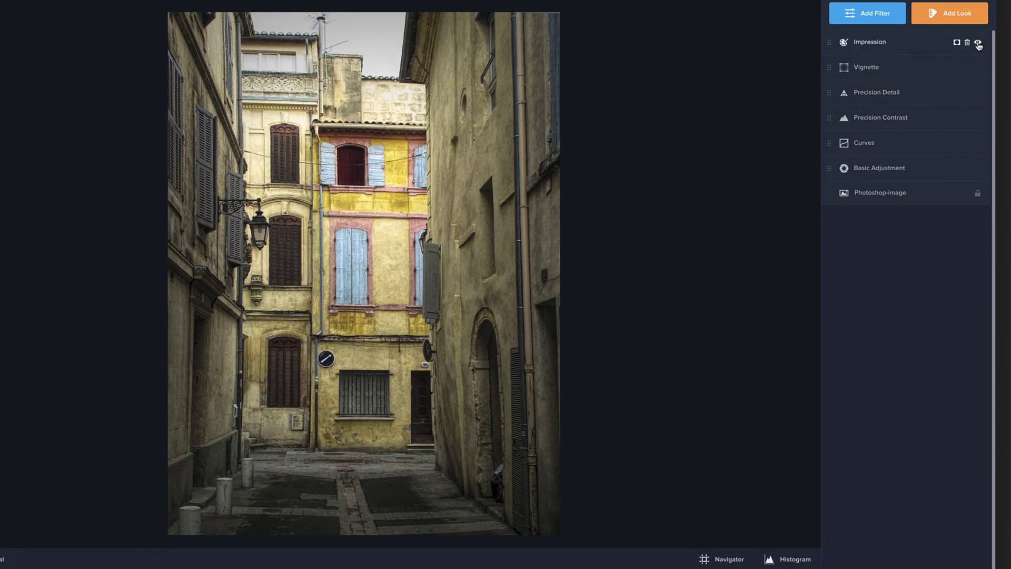
click(978, 44)
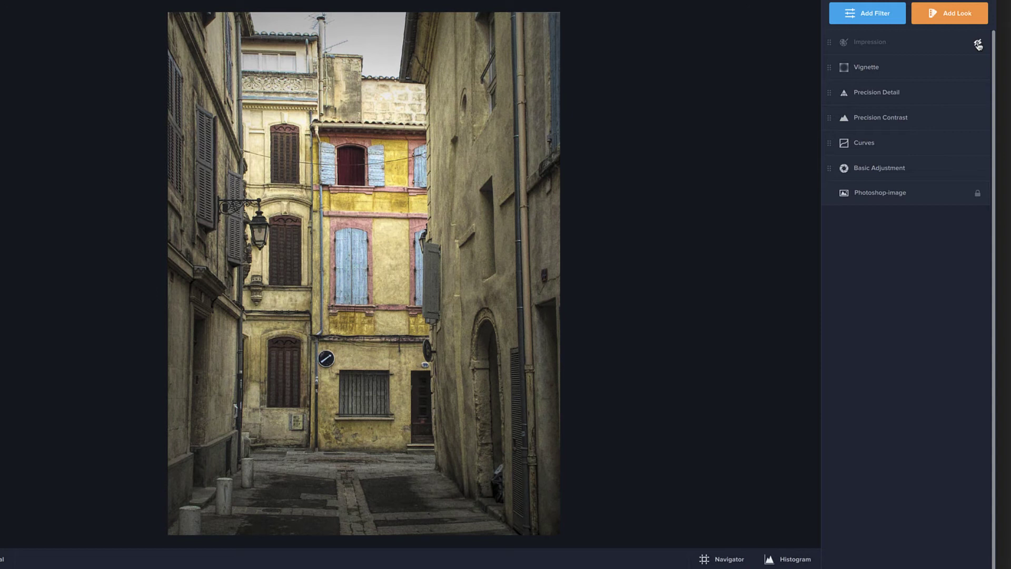
click(978, 44)
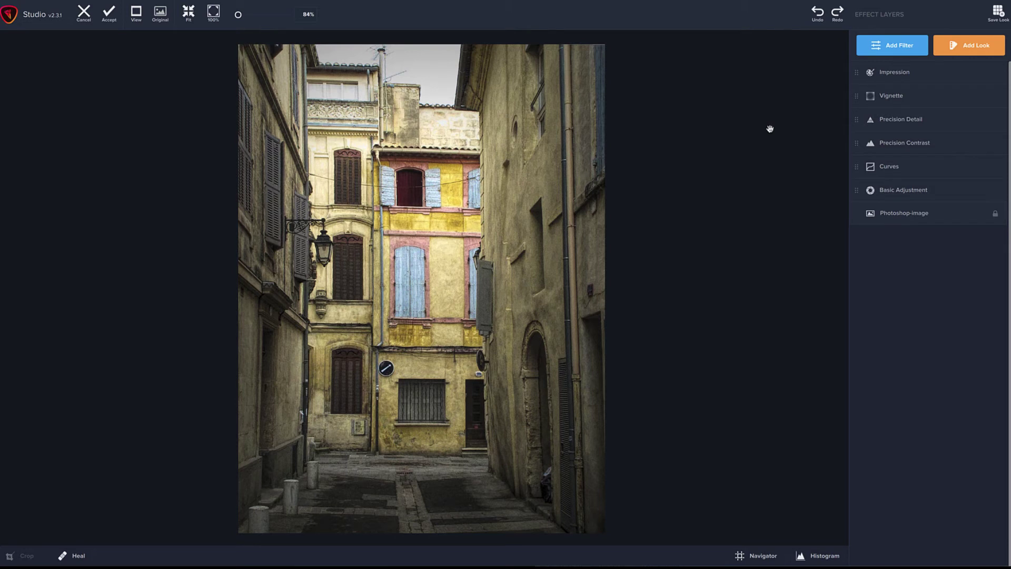
Reopen the Impression settings and lower its opacity to 0.30
click(905, 72)
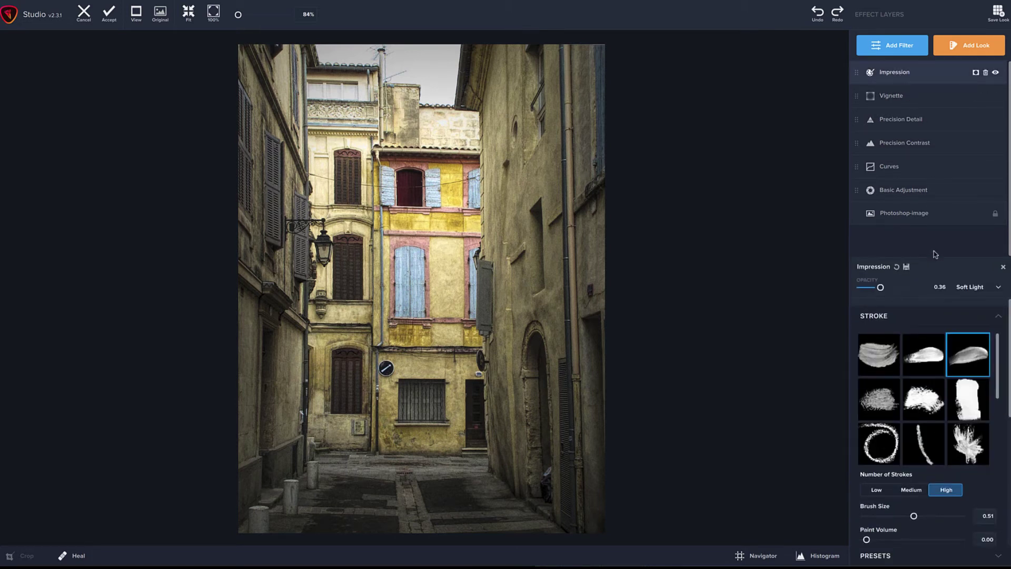
drag(880, 289, 878, 289)
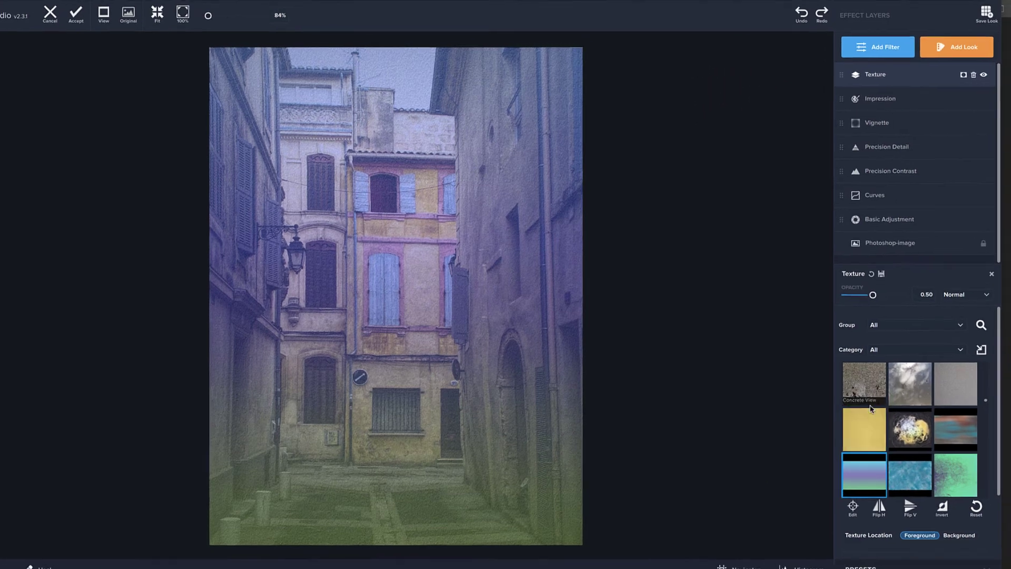
Try the Concrete View and Condensation textures, switch to Soft Light blending, then pick Cornfield
click(869, 391)
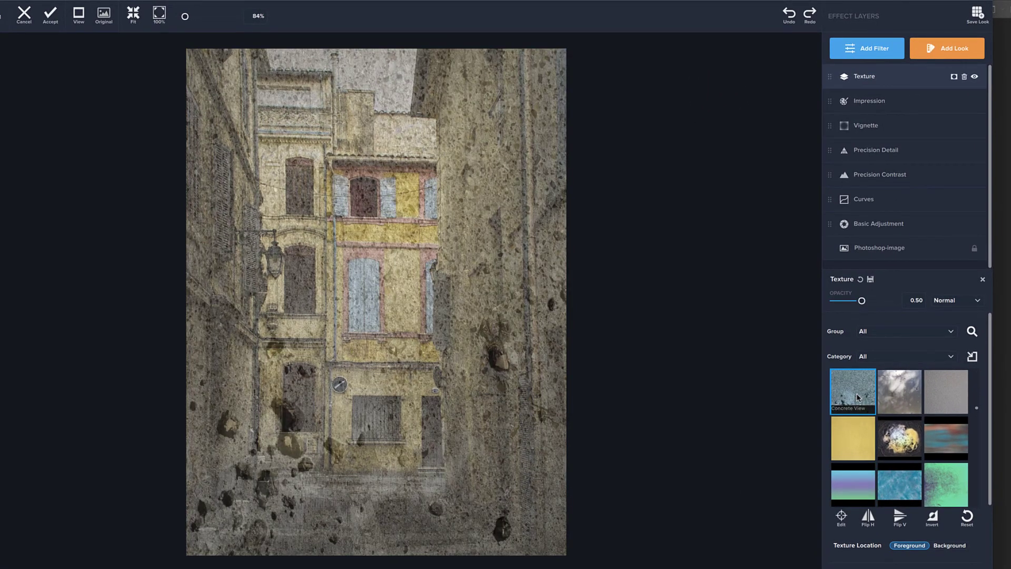
click(898, 400)
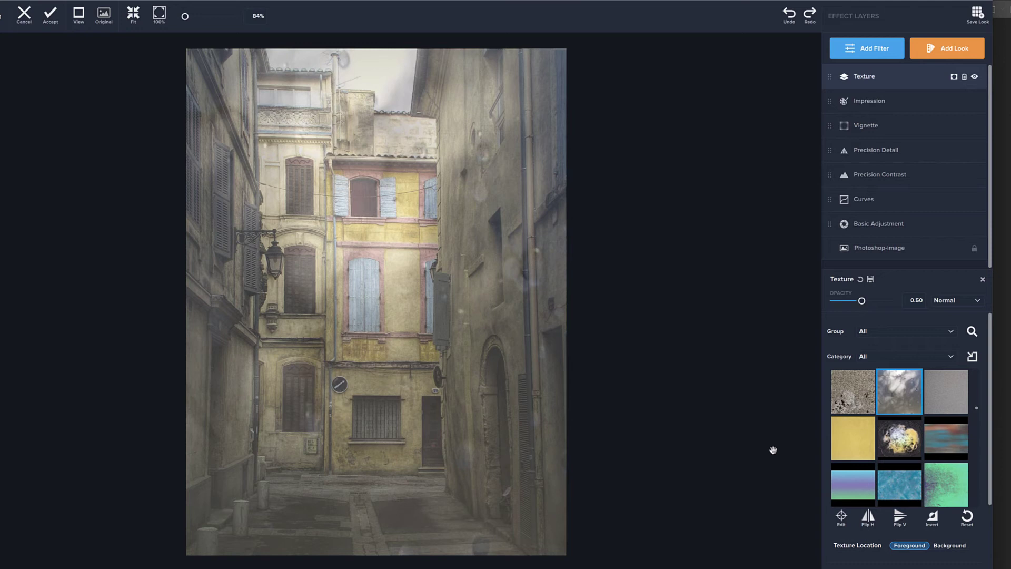
click(956, 305)
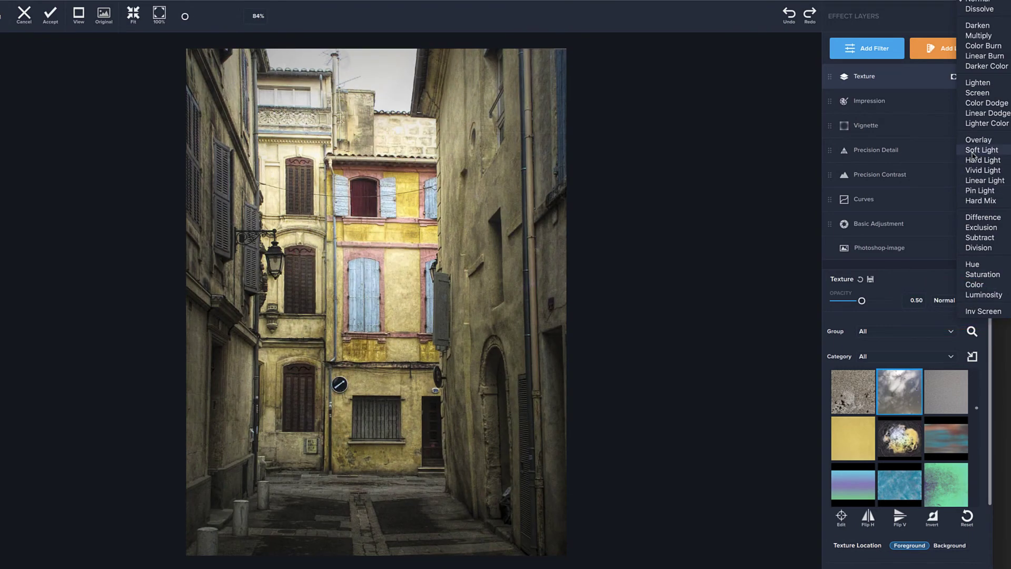
click(975, 151)
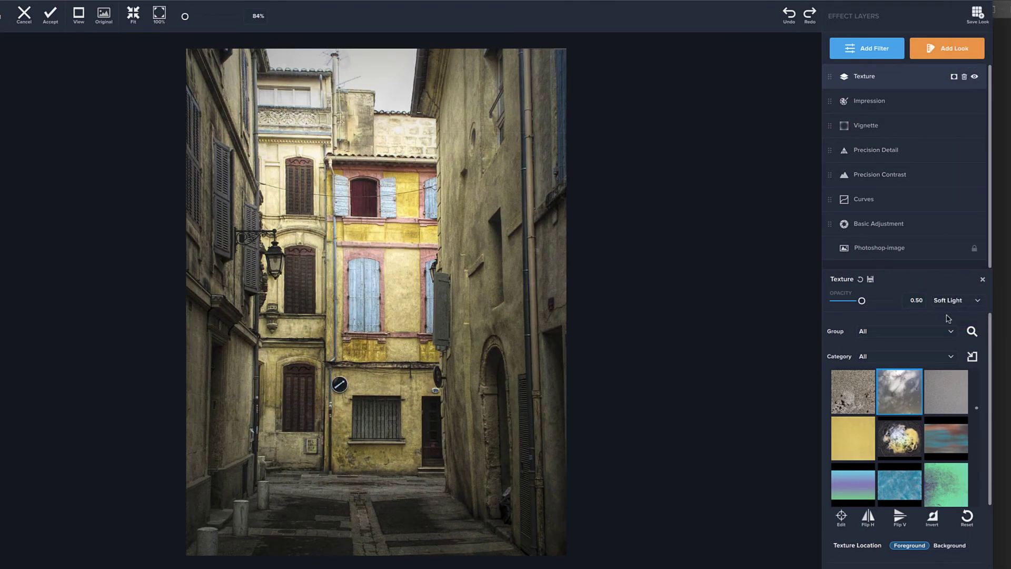
click(944, 396)
Try the Cornfield, Cool Reflection and Cracked textures
click(855, 435)
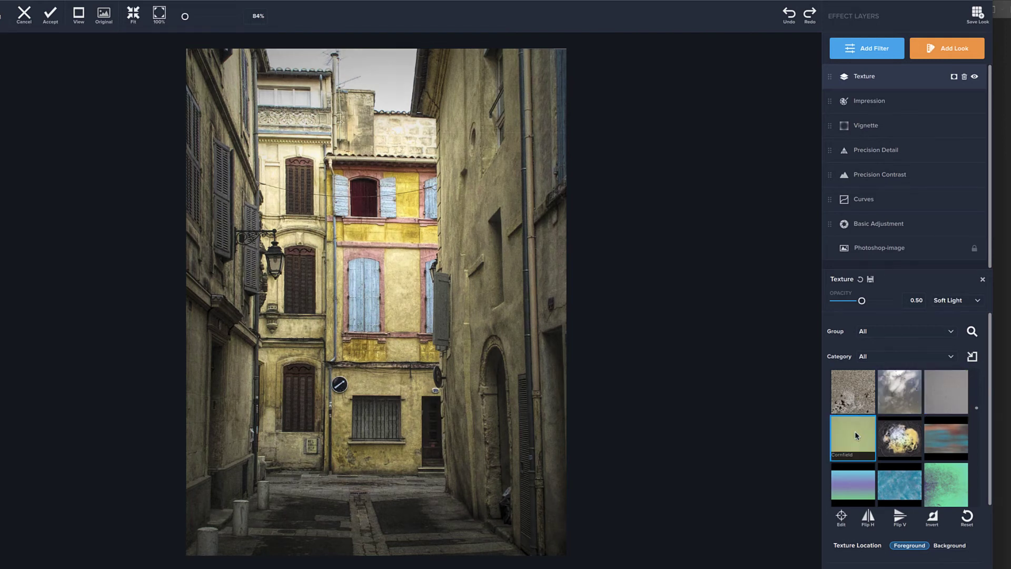
click(940, 395)
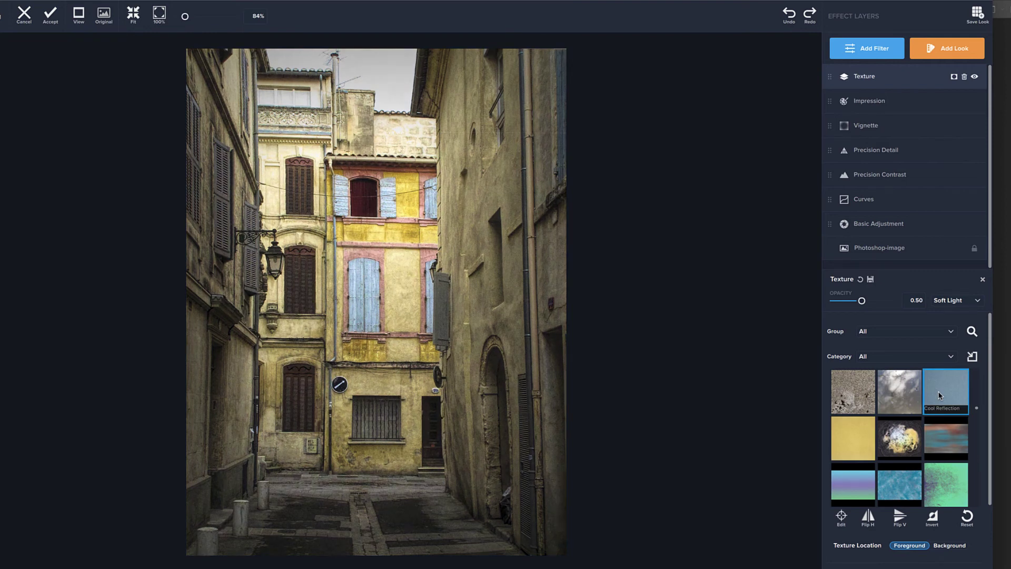
click(857, 438)
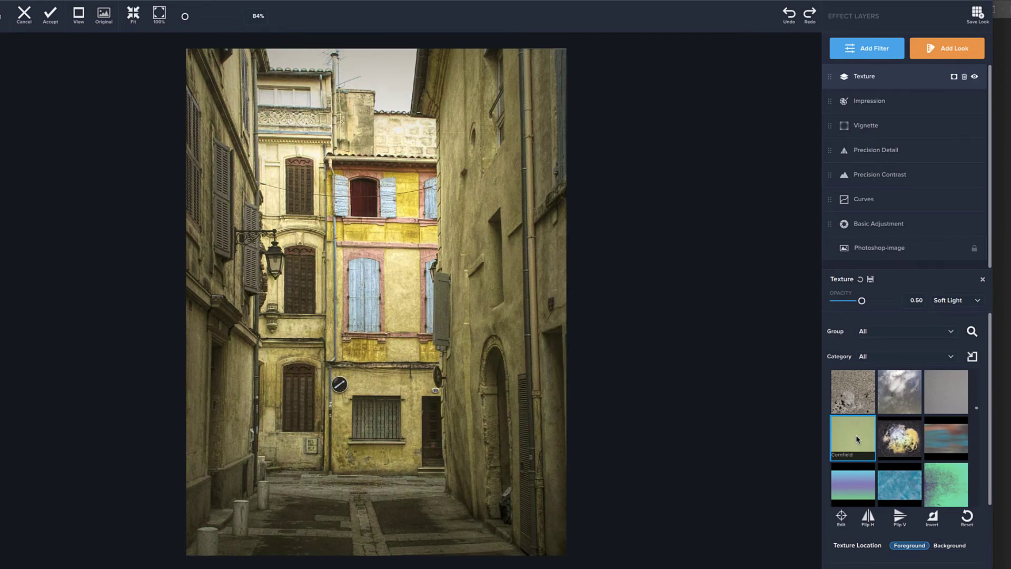
scroll(857, 439, down, 2)
click(857, 438)
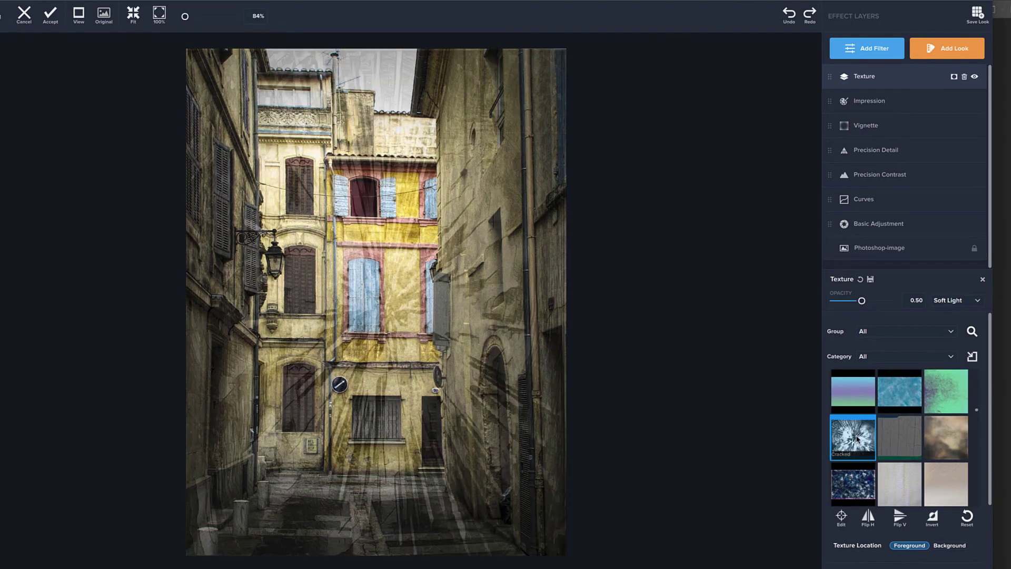
Try Crisp and Clean and Fabric Edge, then settle on the Flaxen texture
scroll(856, 439, down, 1)
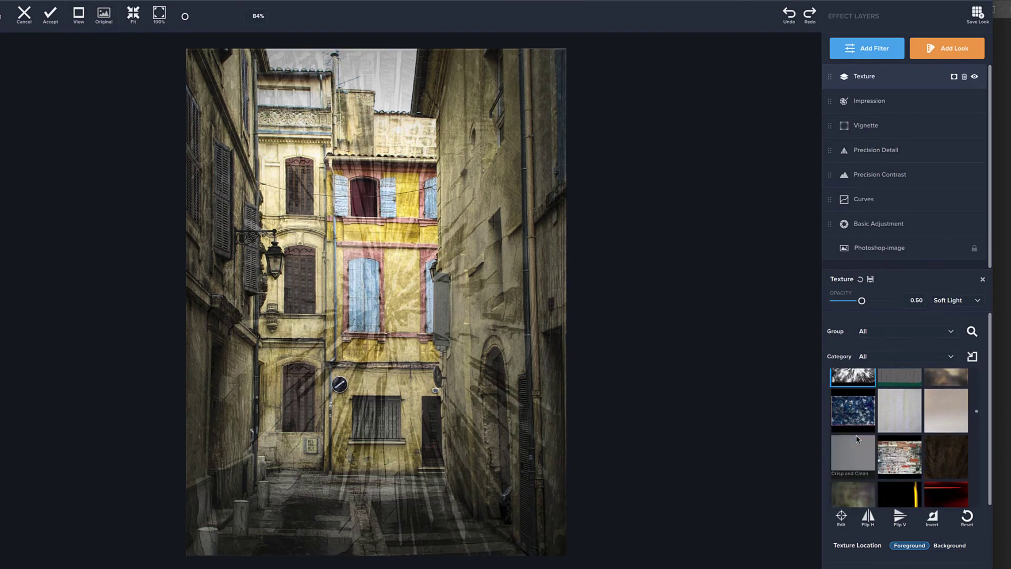
click(857, 448)
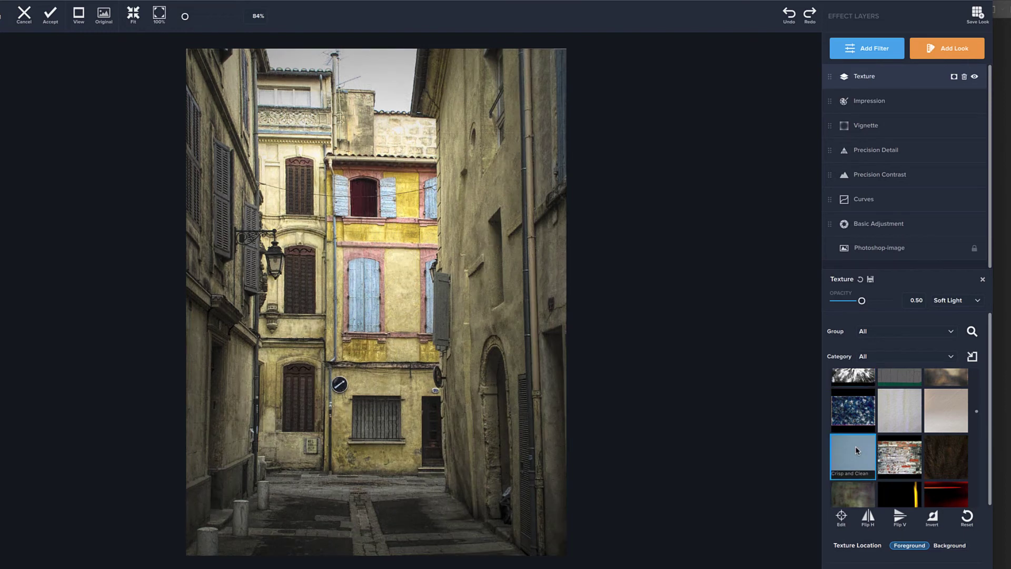
scroll(856, 450, down, 10)
scroll(856, 450, down, 10)
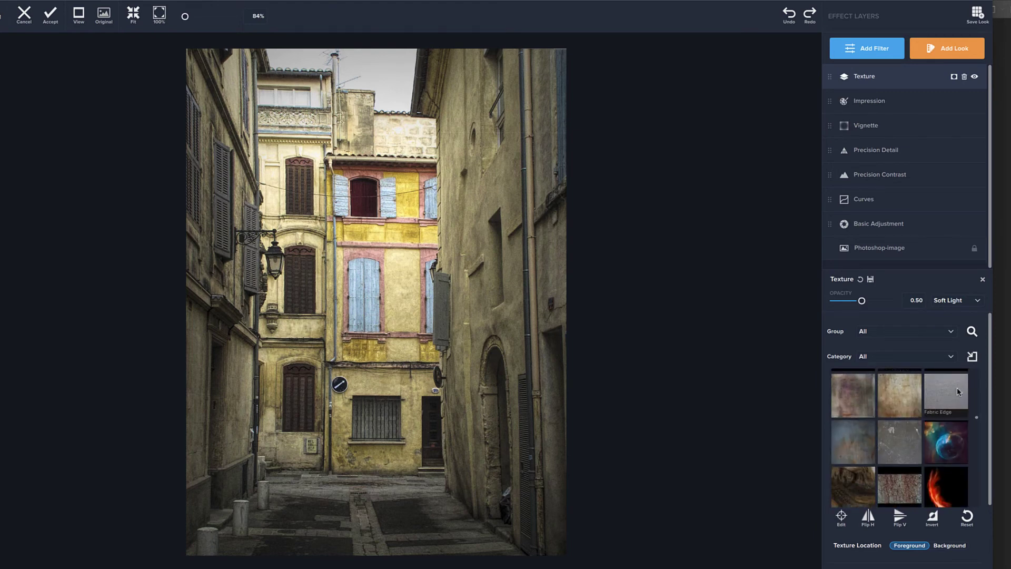
click(957, 389)
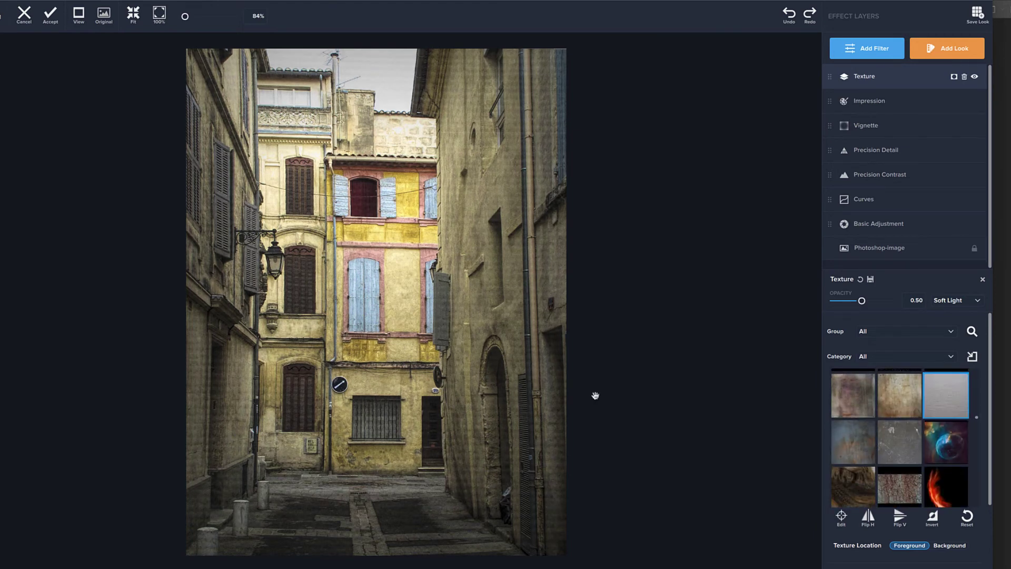
scroll(895, 432, down, 8)
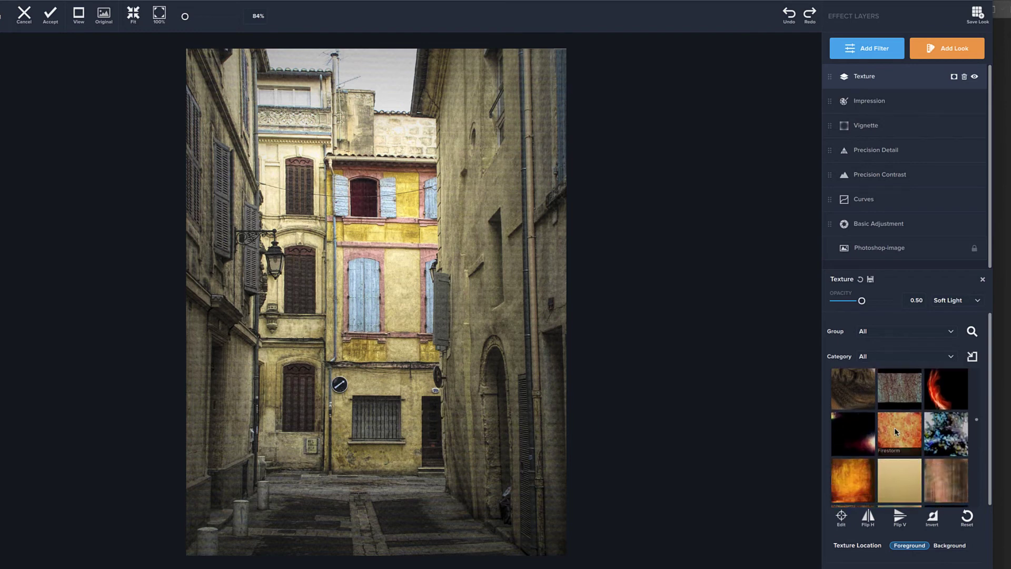
scroll(896, 432, down, 2)
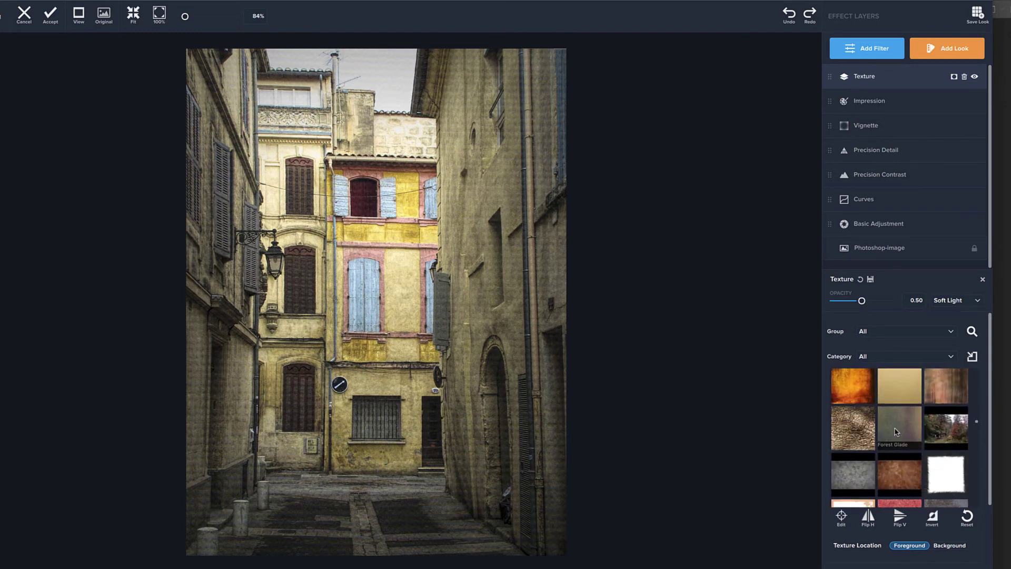
click(897, 408)
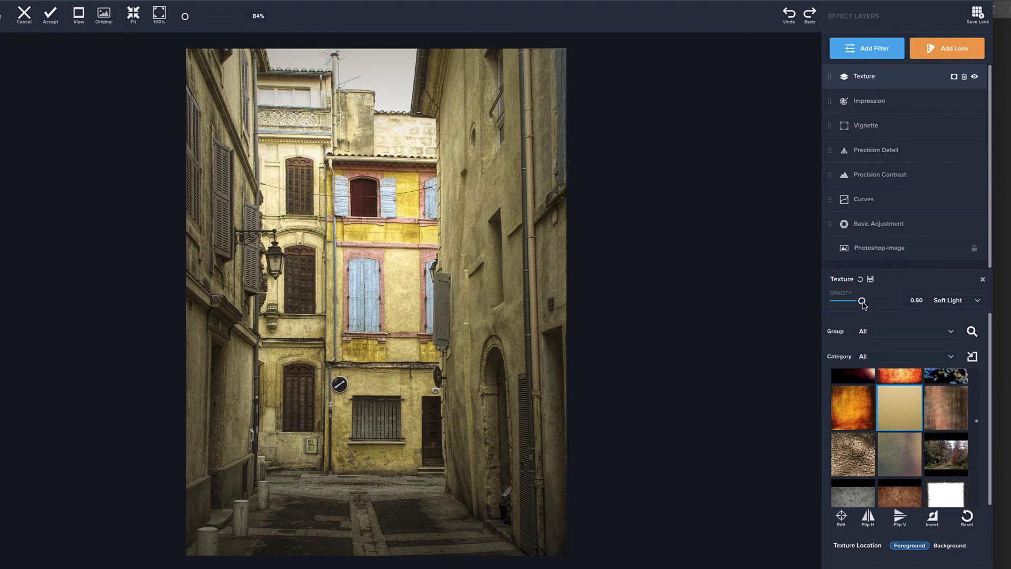
Switch the texture to Flaming Embers and lower its opacity to about 0.20
drag(863, 304, 850, 306)
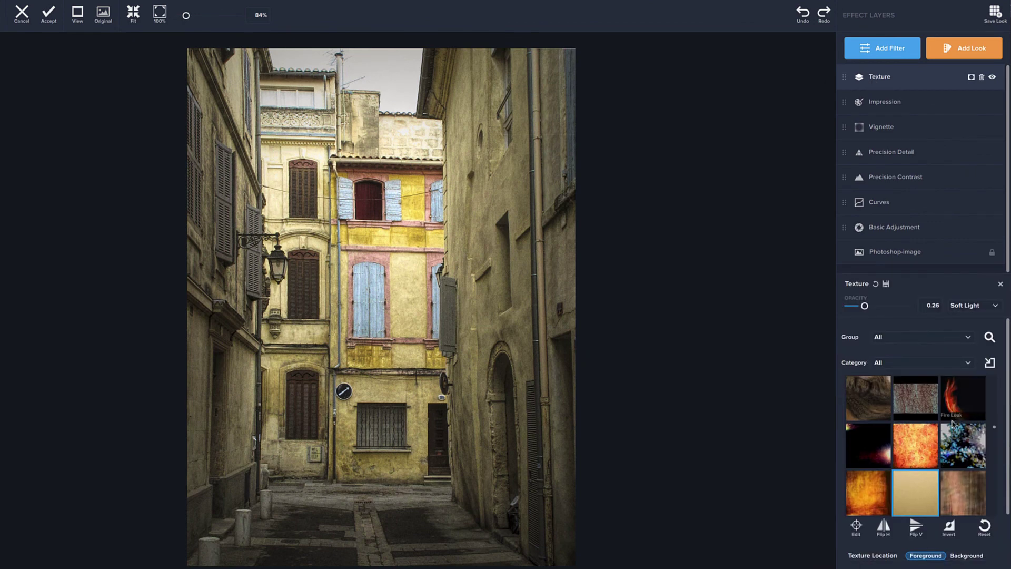
scroll(916, 443, down, 1)
click(877, 441)
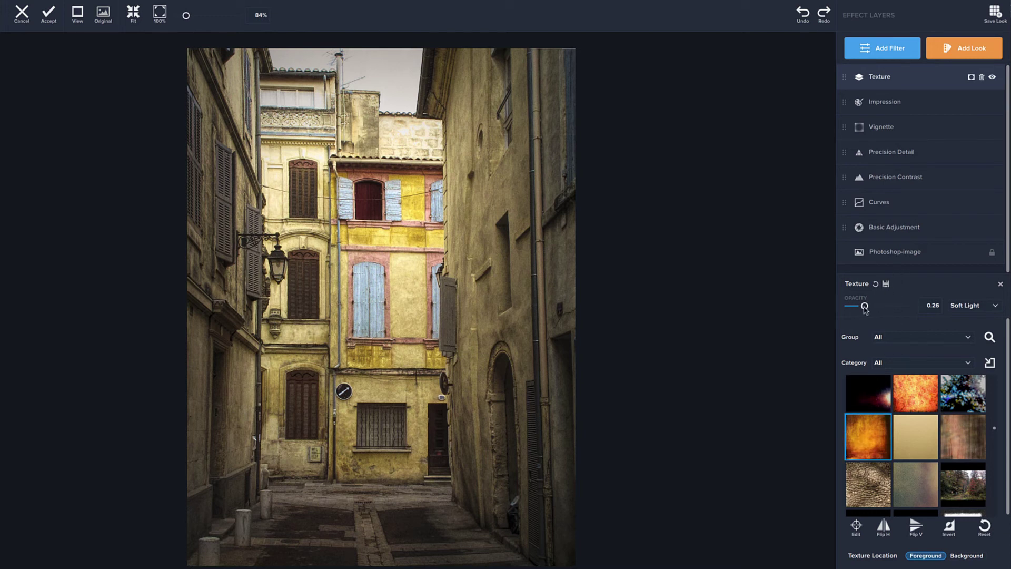
drag(864, 306, 862, 307)
click(977, 310)
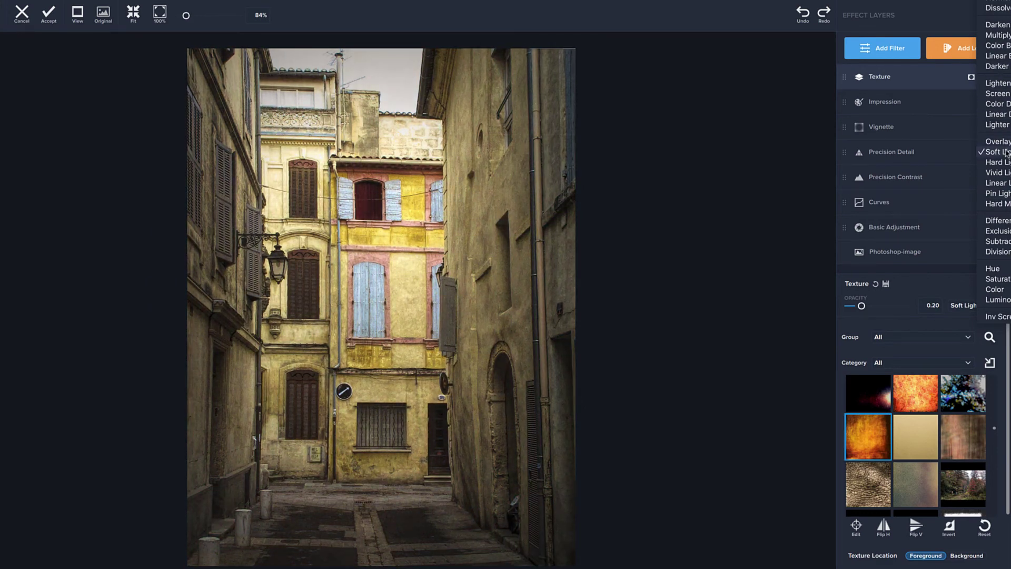
Keep Soft Light blending and toggle the Texture layer off and on twice to compare
click(1005, 153)
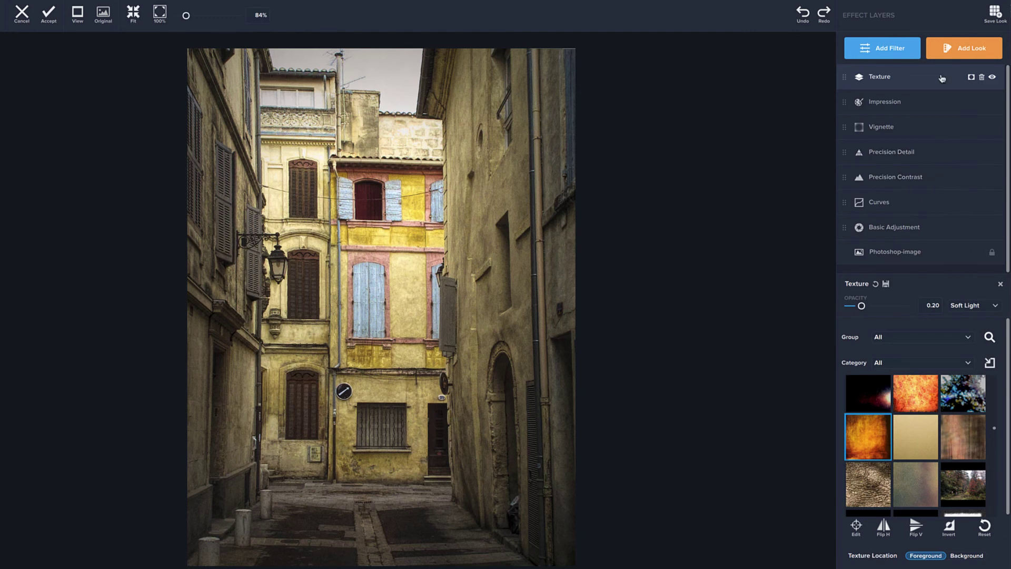
click(992, 77)
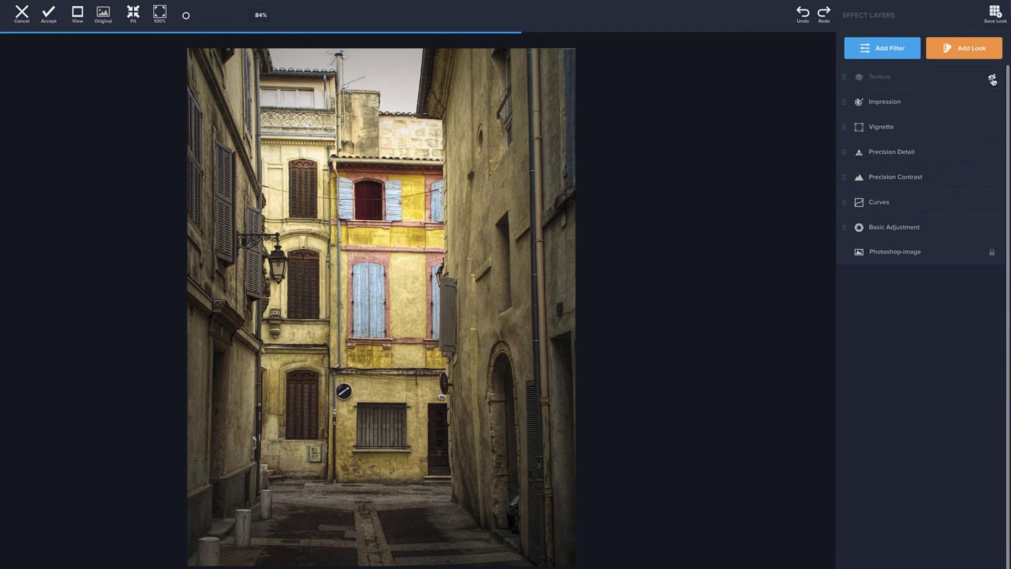
click(992, 77)
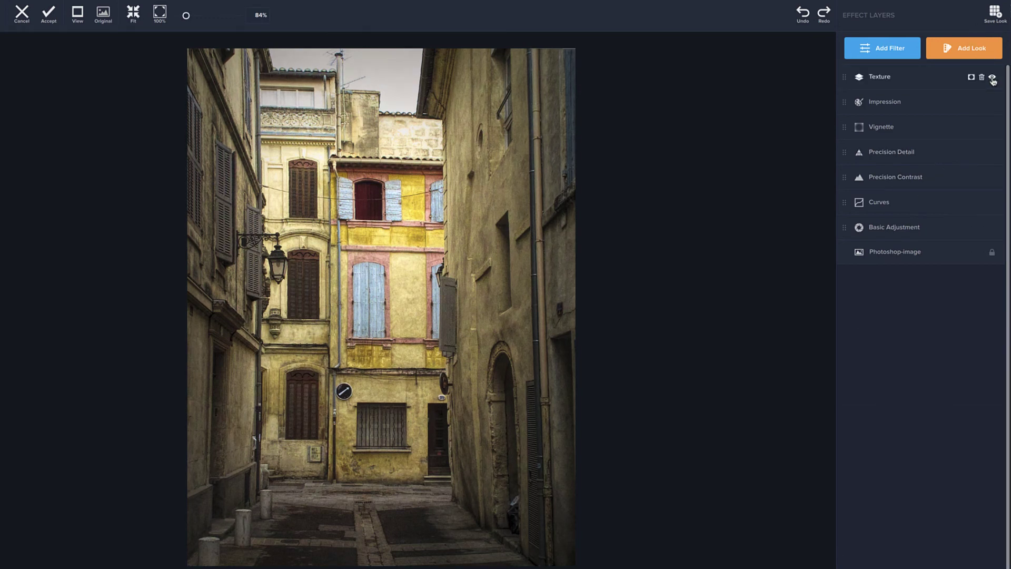
click(992, 78)
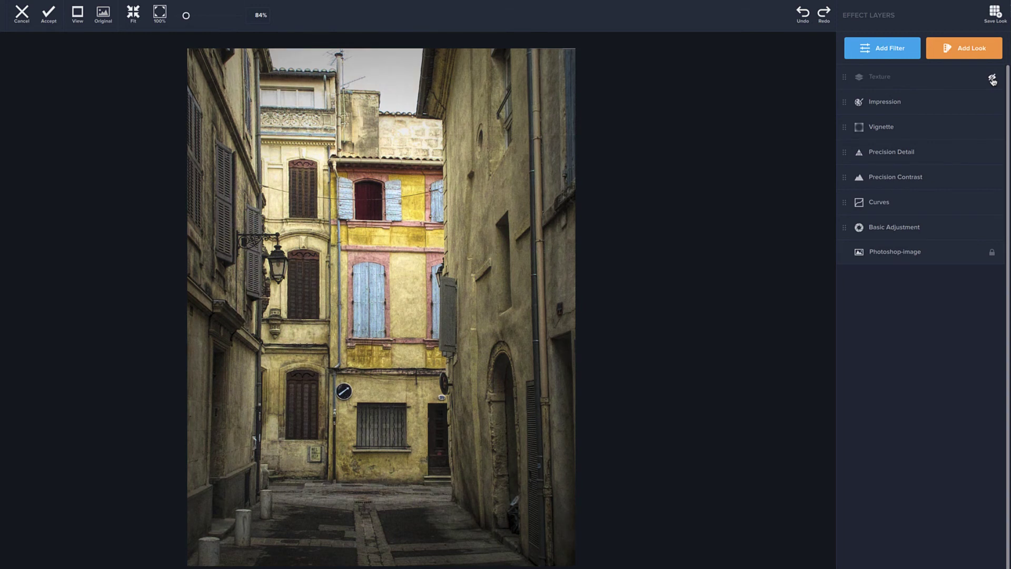
click(992, 78)
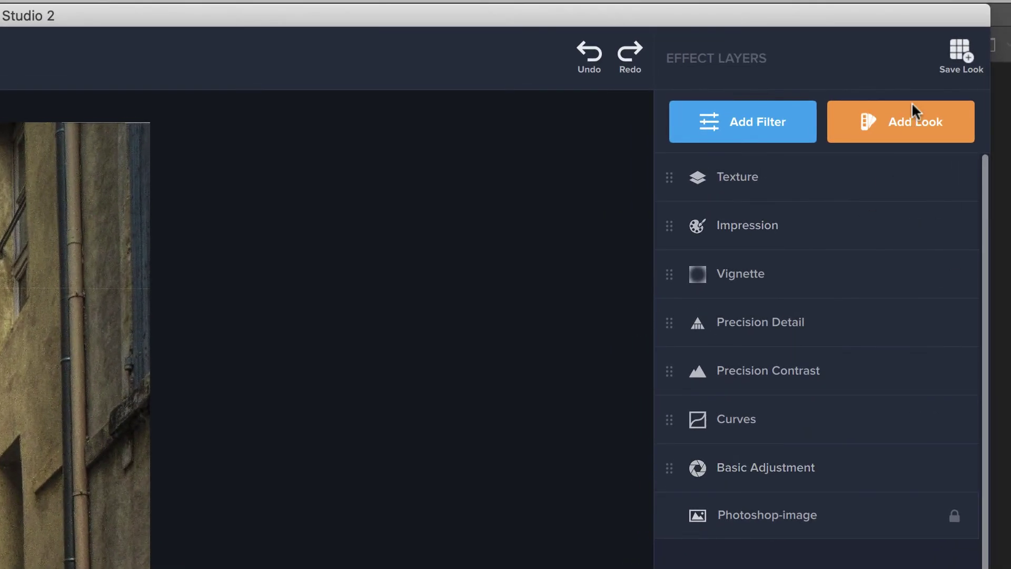
Create a new Look named 'Favorite Seven' from the seven-filter stack
click(961, 51)
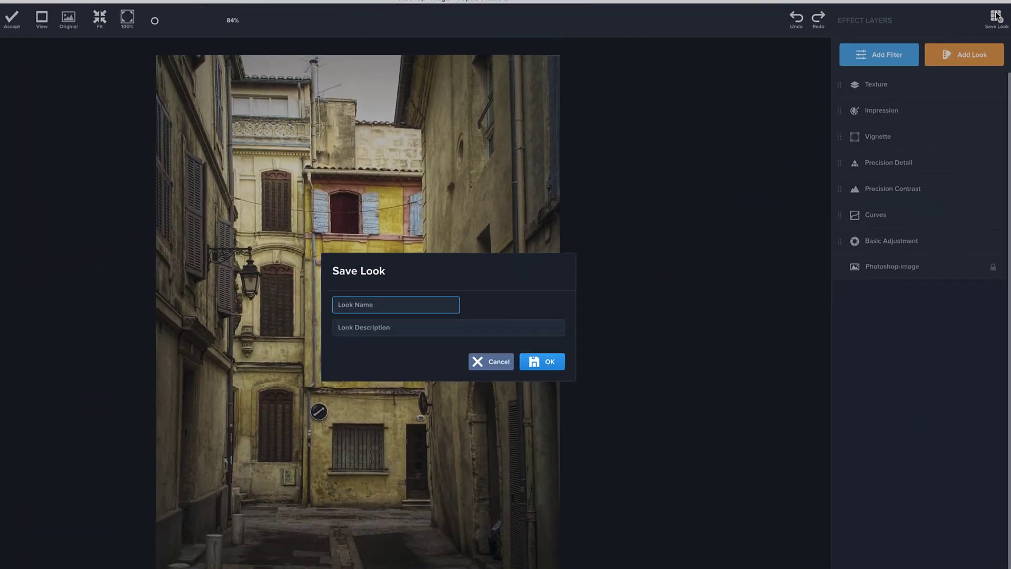
text(Favorite Seven)
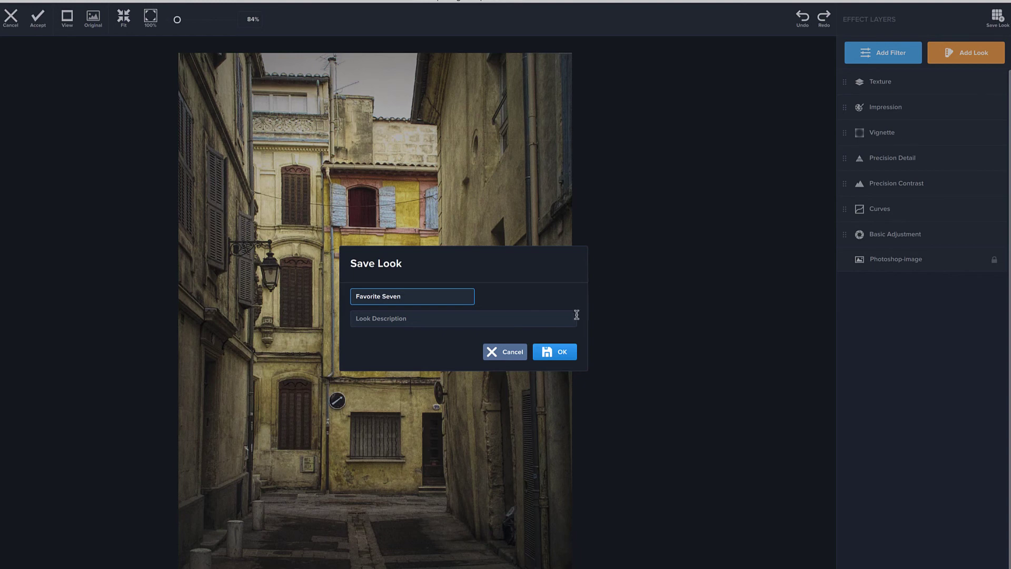
click(542, 356)
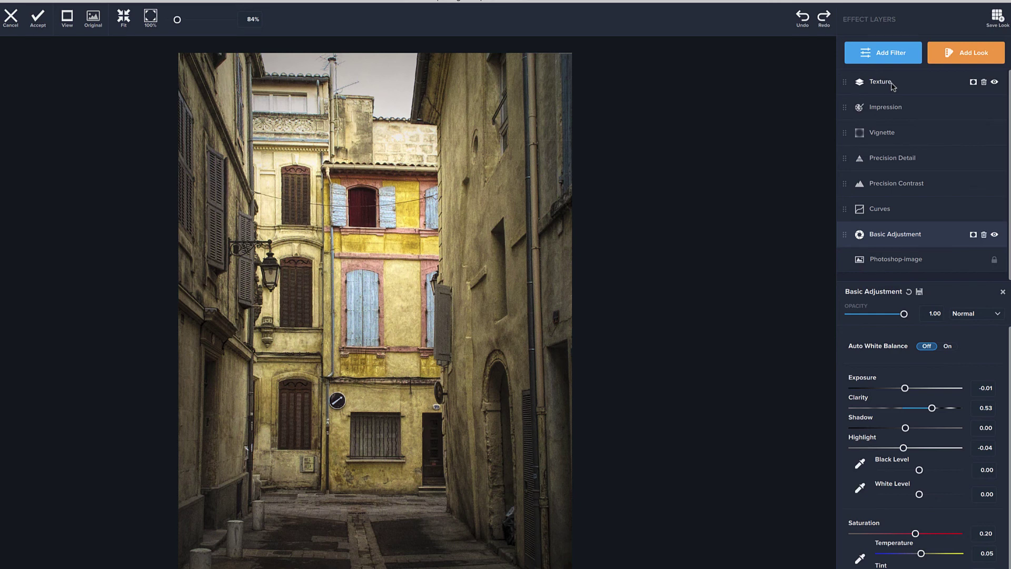
Show the Texture layer's settings, confirming 0.20 opacity in Soft Light blend
click(892, 82)
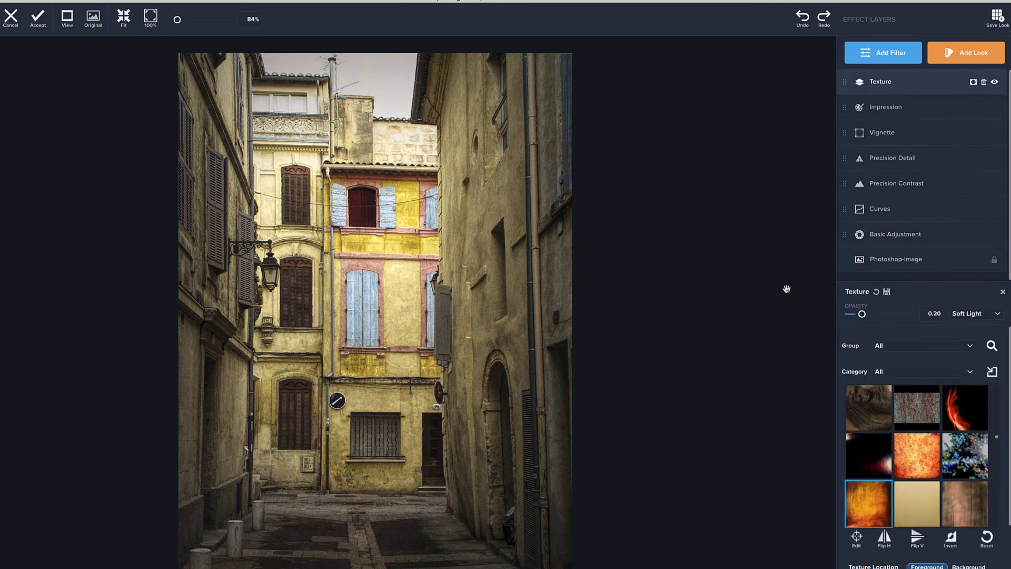
mouse_move(908, 210)
mouse_move(923, 227)
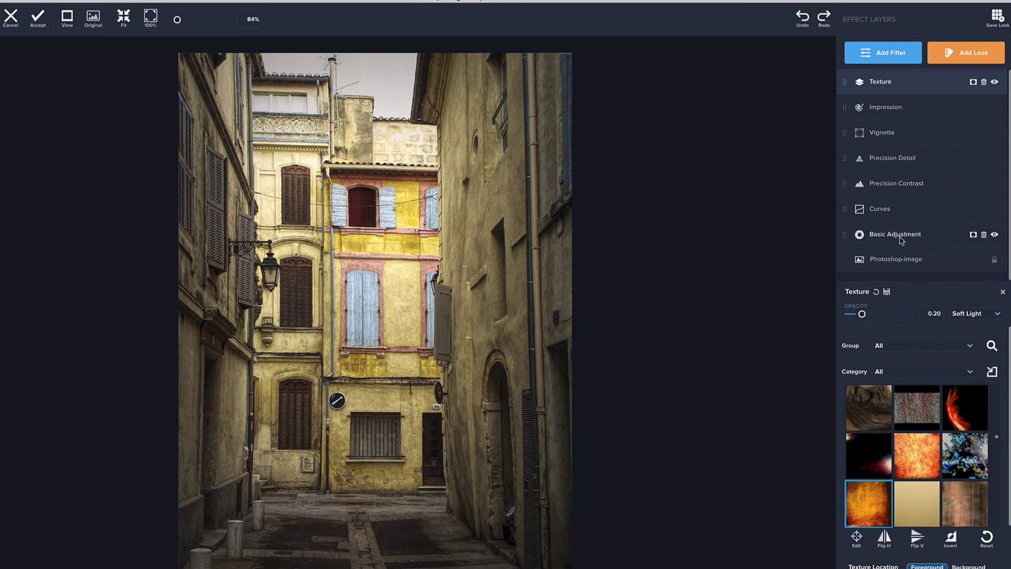